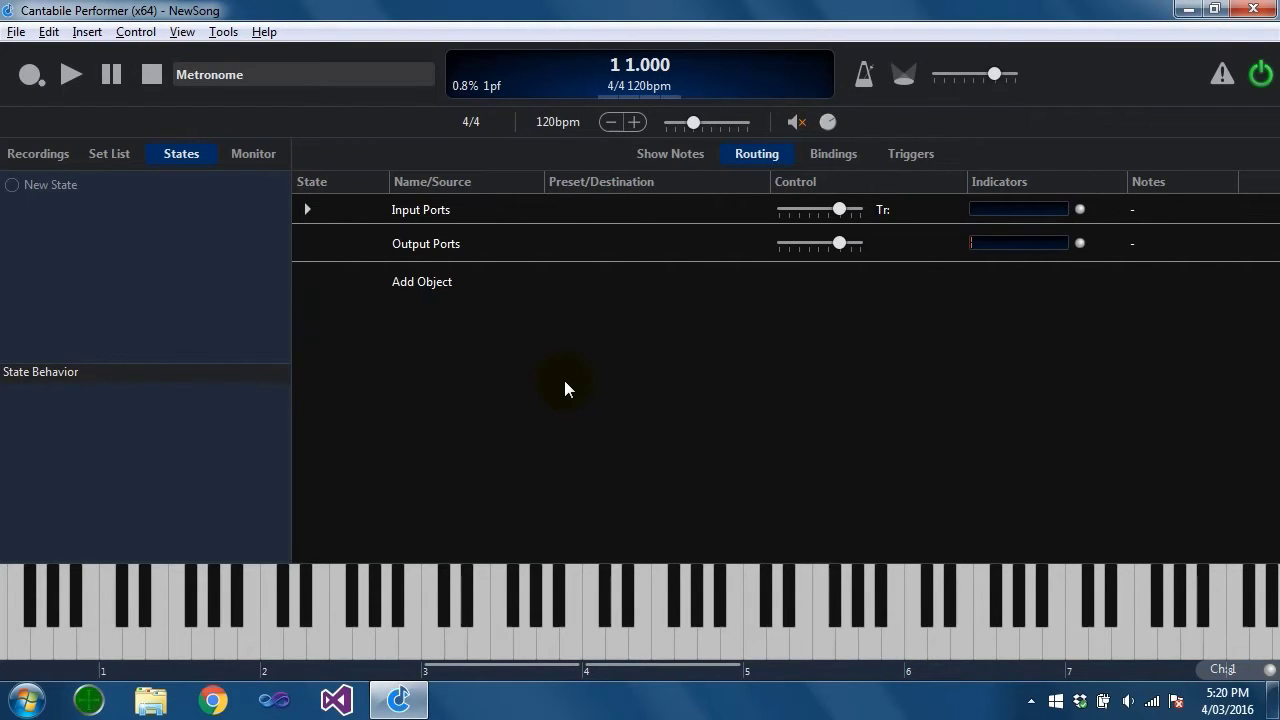
# - Add the mdaPiano and Diva plugins to the song from the plugin chooser
pyautogui.click(438, 283)
pyautogui.click(591, 270)
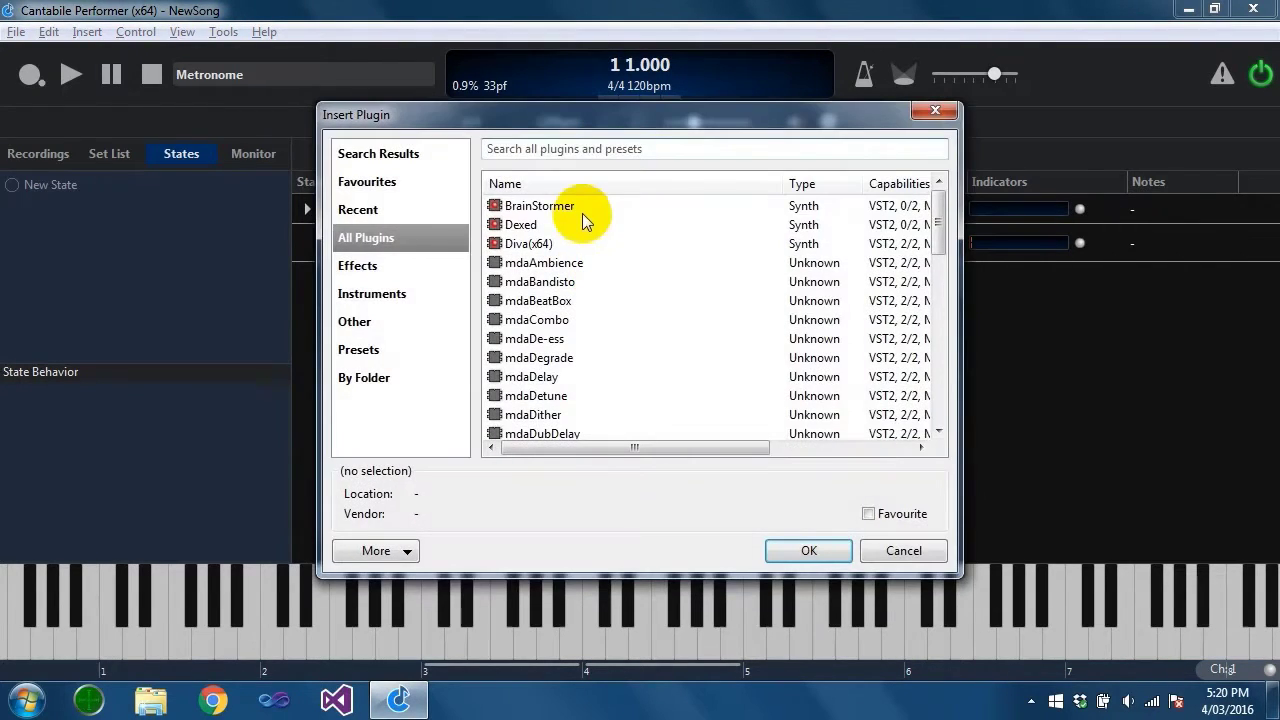
pyautogui.write('mdap')
pyautogui.press('Return')
pyautogui.click(398, 382)
pyautogui.click(588, 370)
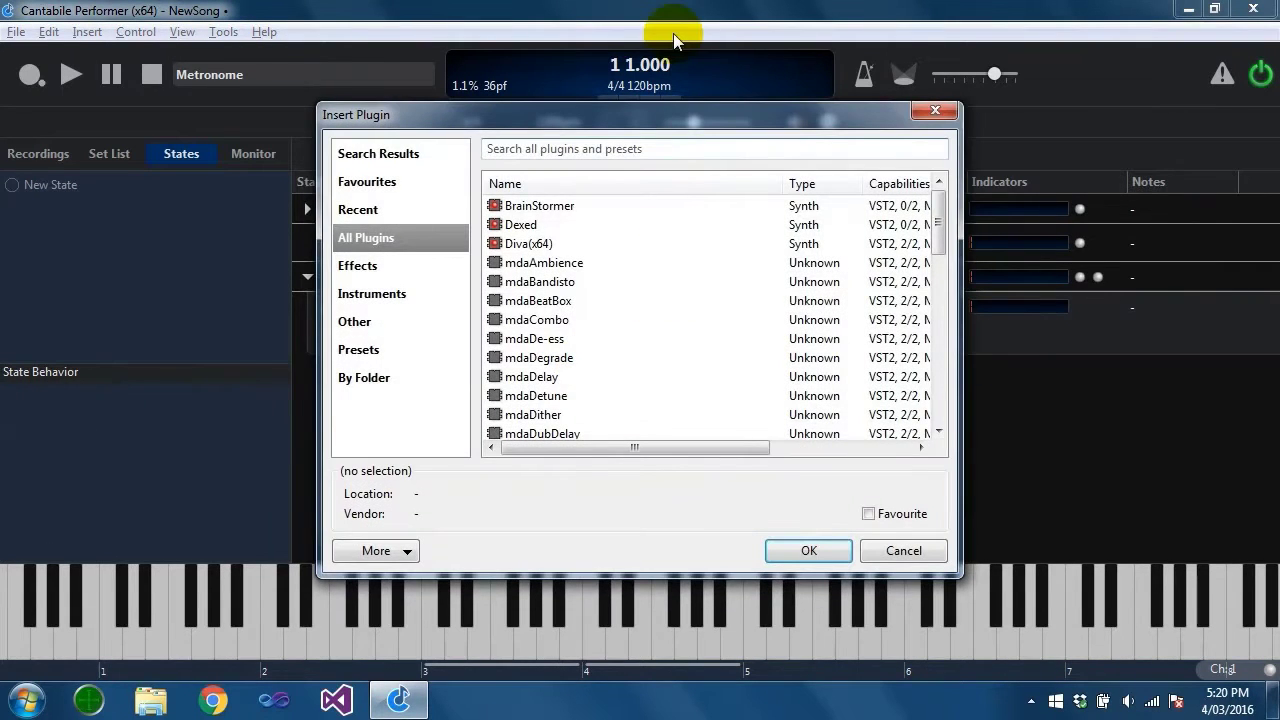
pyautogui.write('div')
pyautogui.press('Return')
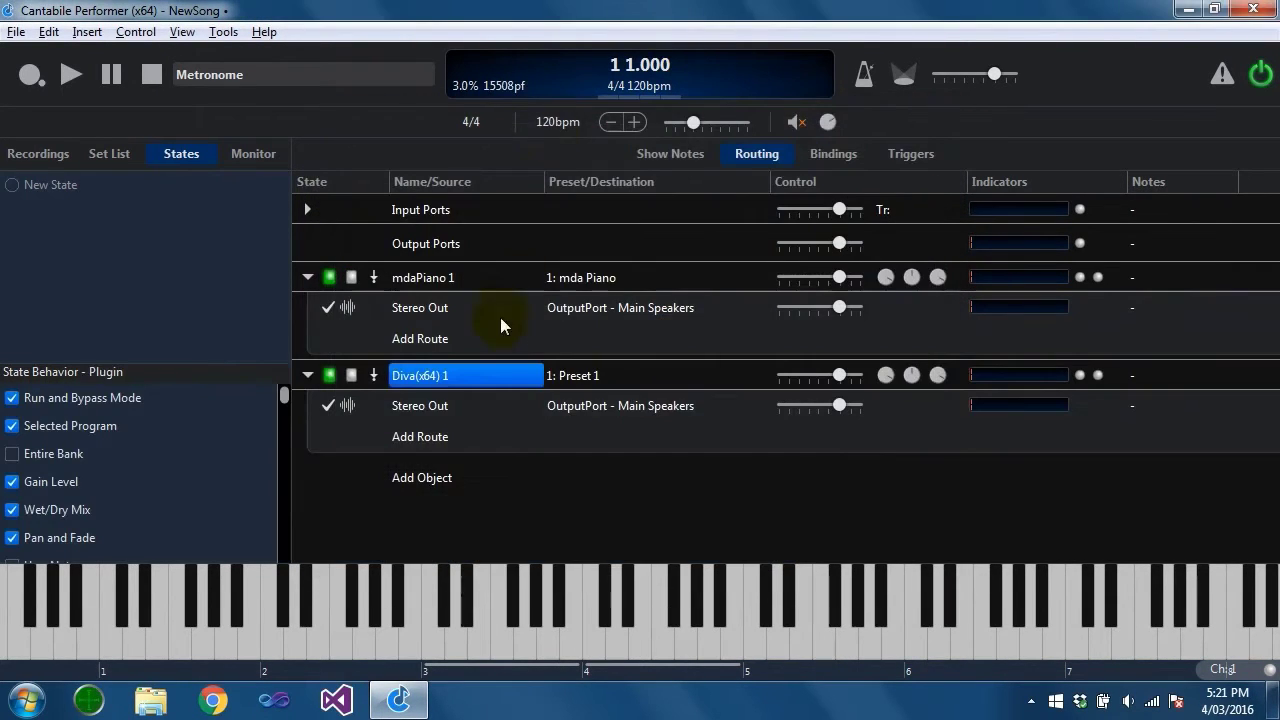
# - Load the HS Strumpet preset into Diva(x64) 1 in its editor
pyautogui.click(455, 406)
pyautogui.doubleClick(457, 377)
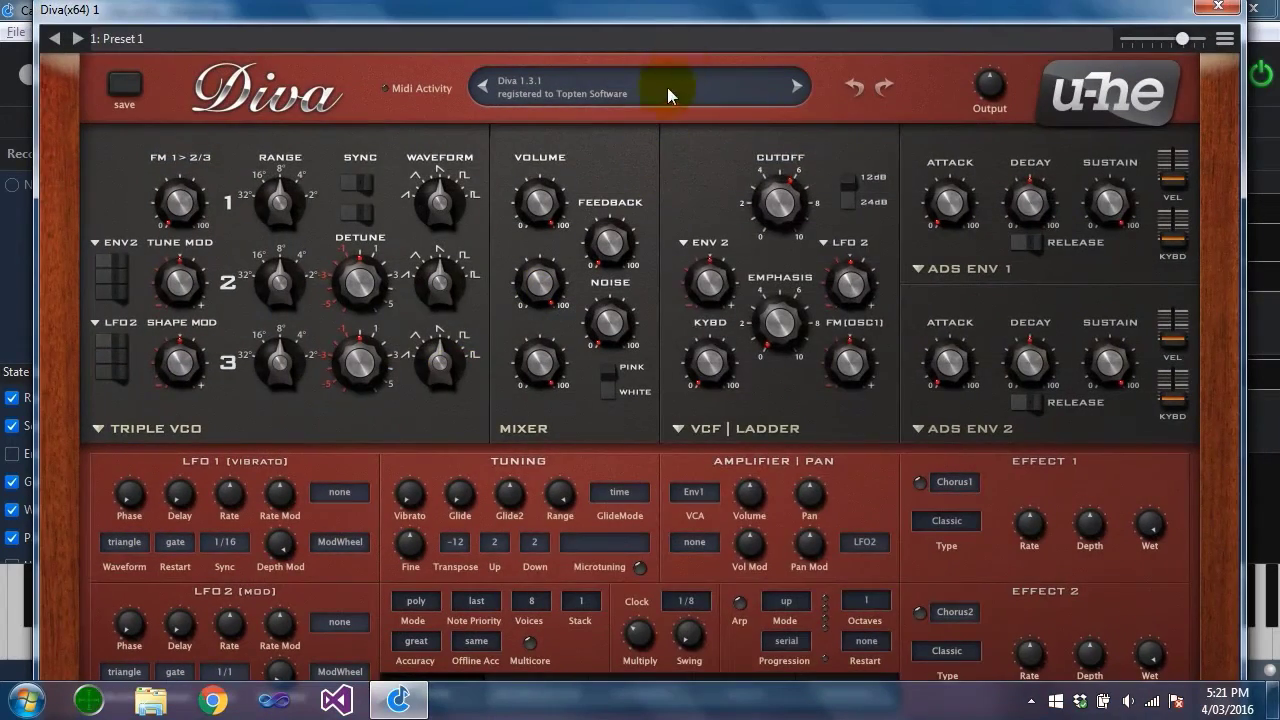
pyautogui.click(667, 87)
pyautogui.click(839, 648)
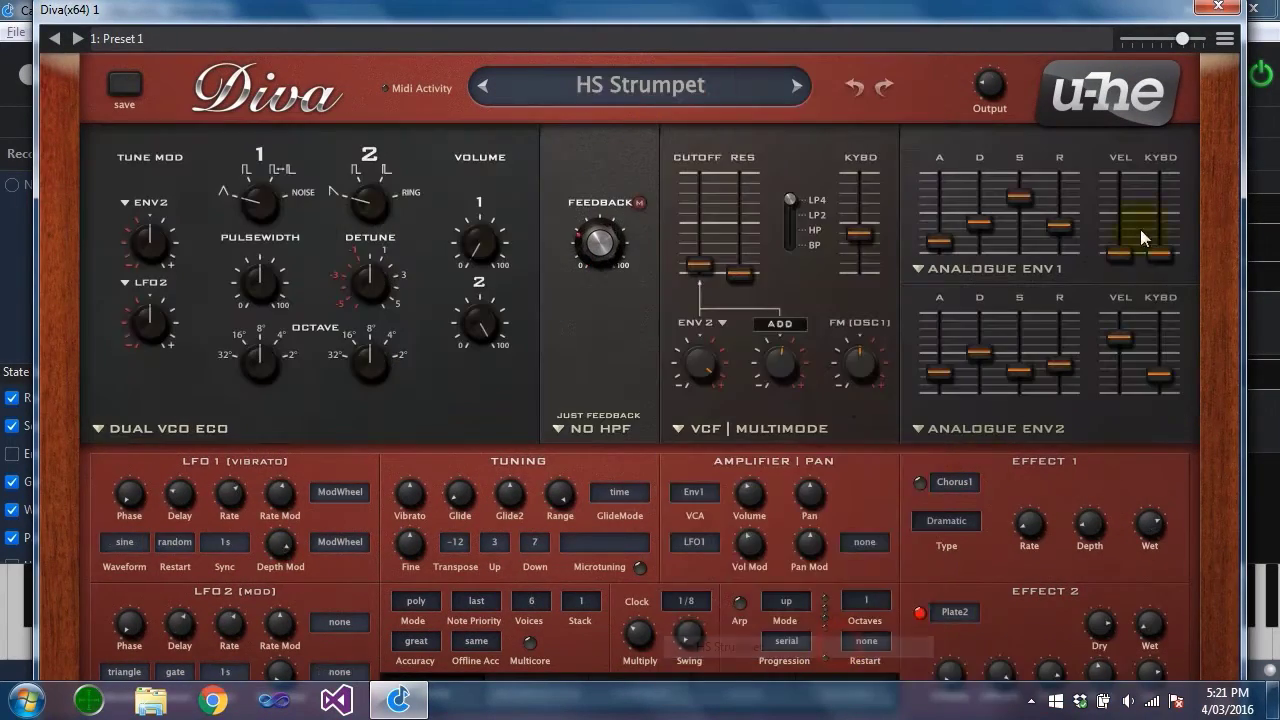
pyautogui.click(1218, 6)
# - Show the input port routes and delete the Main Keyboard route to Diva
pyautogui.click(306, 278)
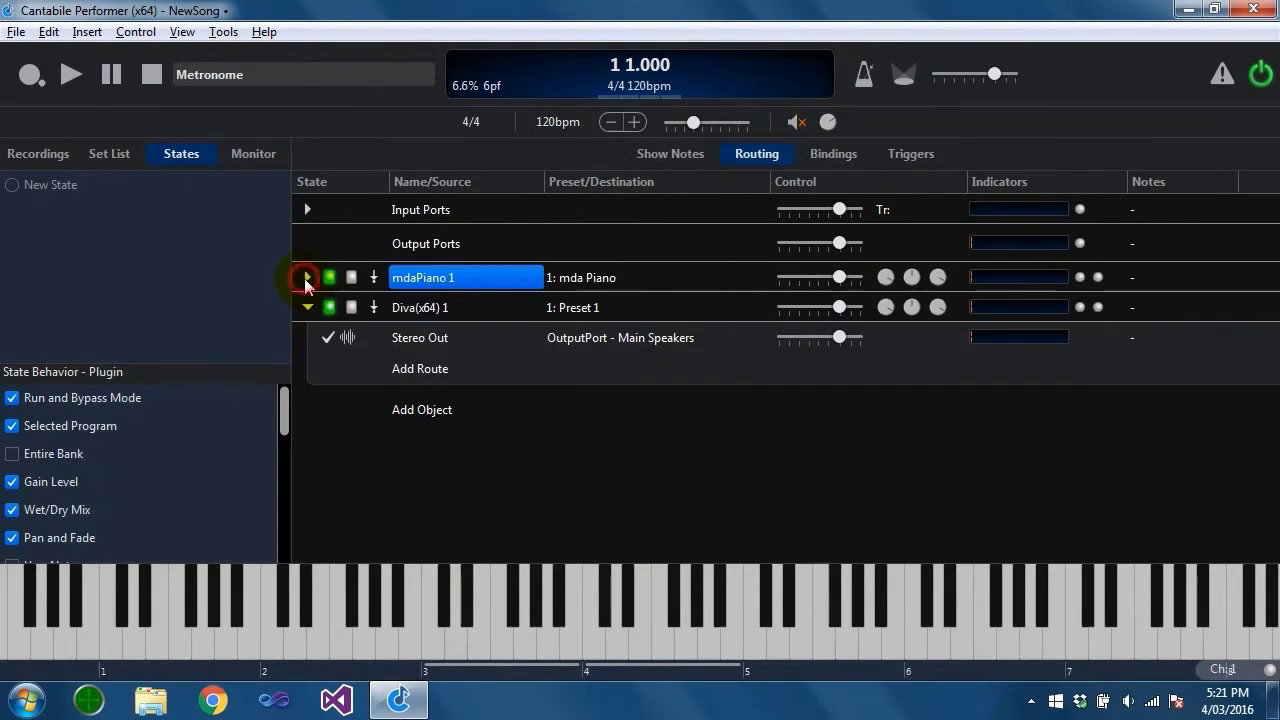
pyautogui.click(306, 306)
pyautogui.click(312, 210)
pyautogui.click(462, 274)
pyautogui.press('Delete')
# - Lower mdaPiano 1's gain and play a test note
pyautogui.click(457, 241)
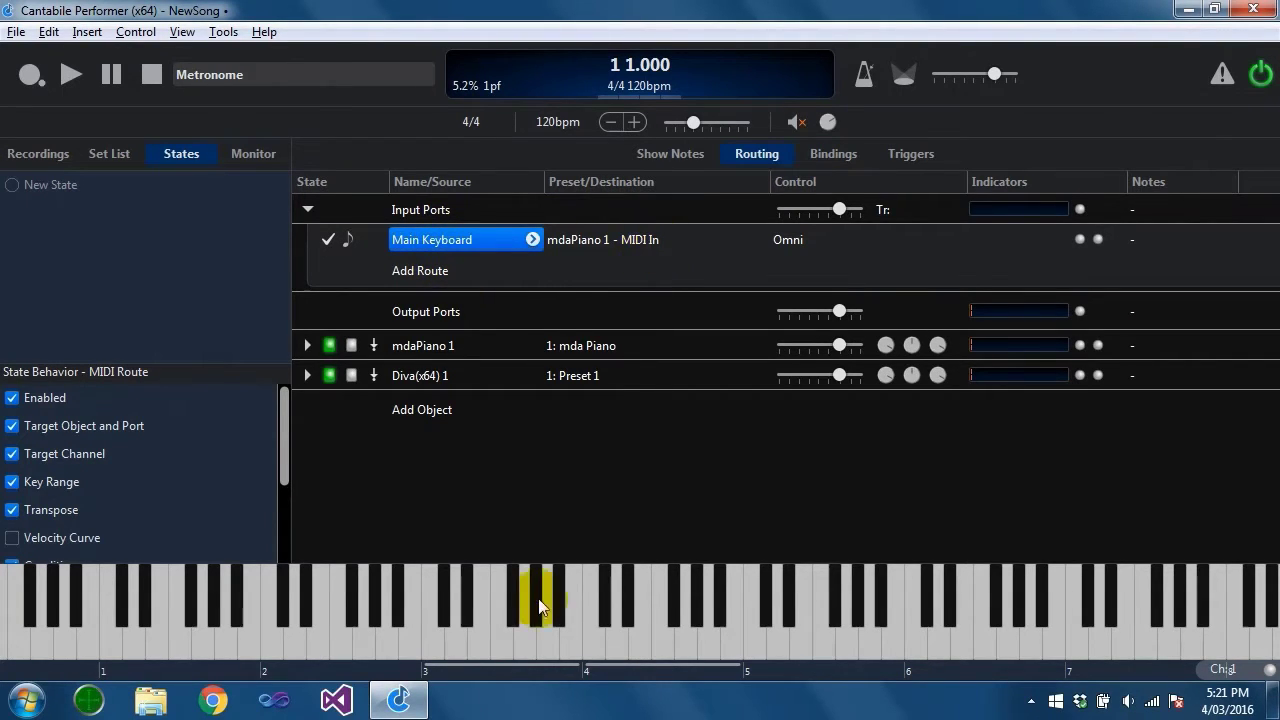
pyautogui.moveTo(839, 345); pyautogui.dragTo(770, 437)
pyautogui.click(591, 641)
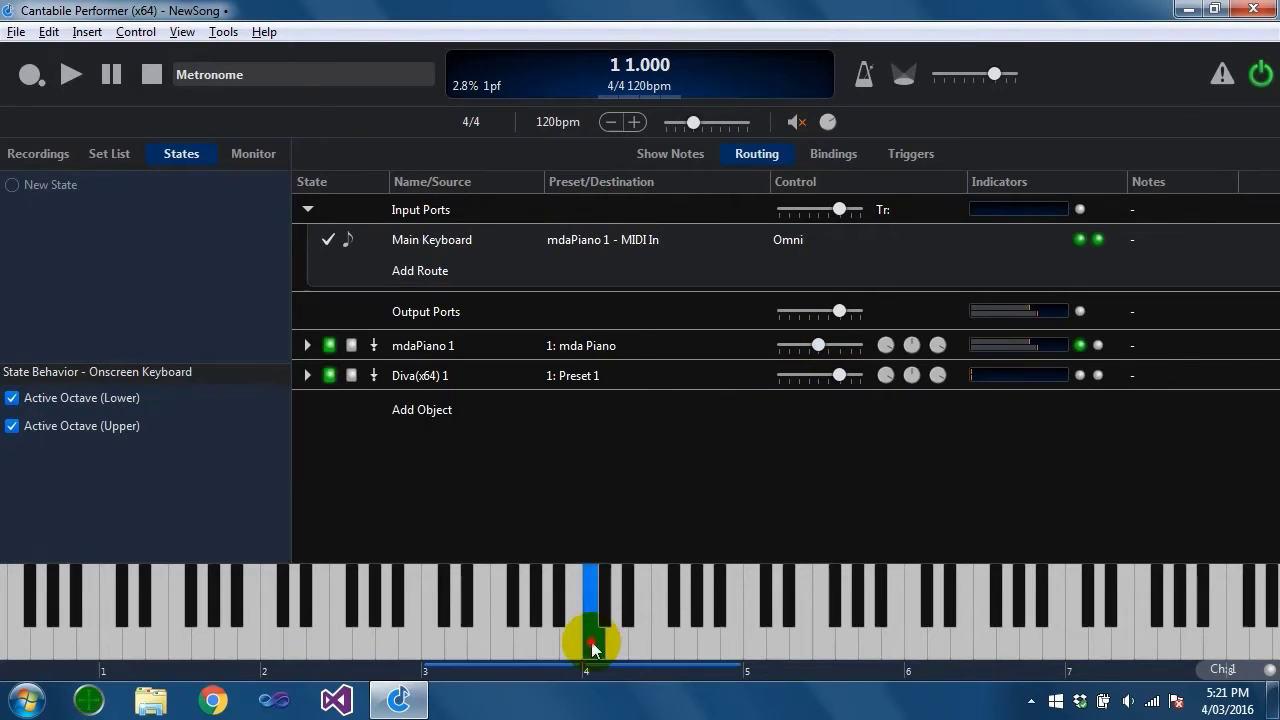
# - Send the remaining Main Keyboard route to Diva(x64) 1 - MIDI In and test it
pyautogui.click(621, 241)
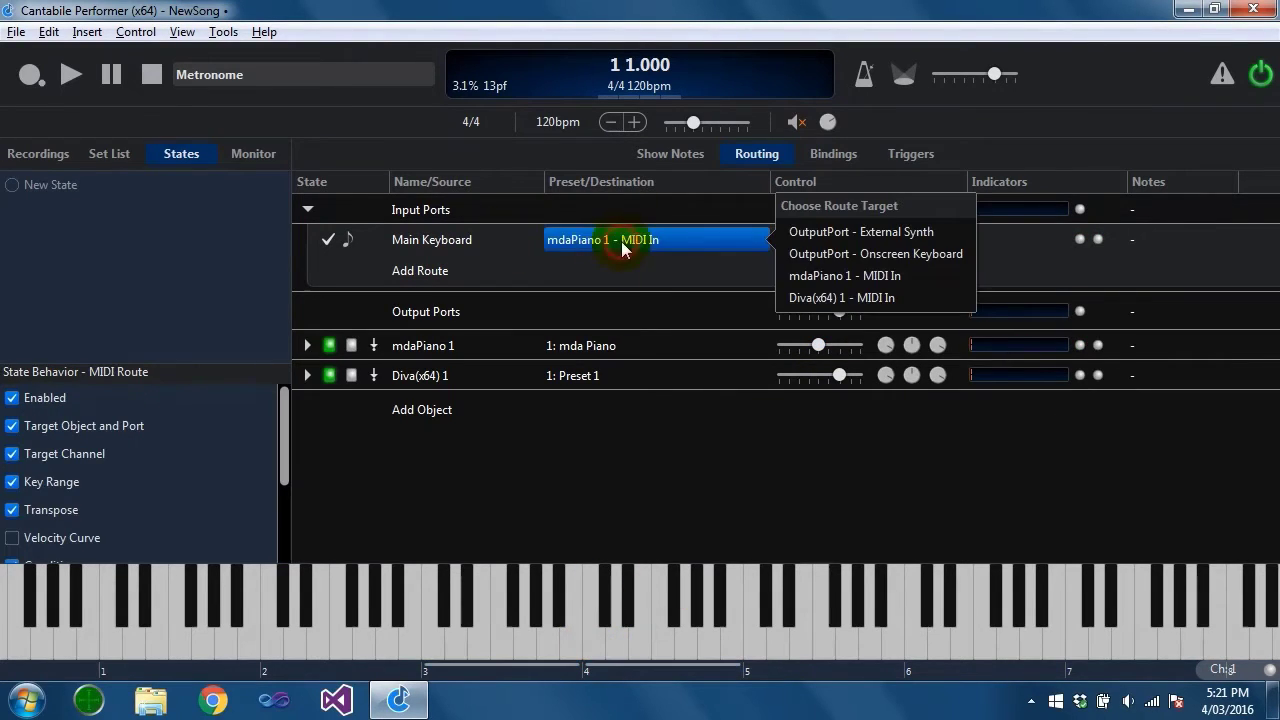
pyautogui.click(845, 298)
pyautogui.click(598, 637)
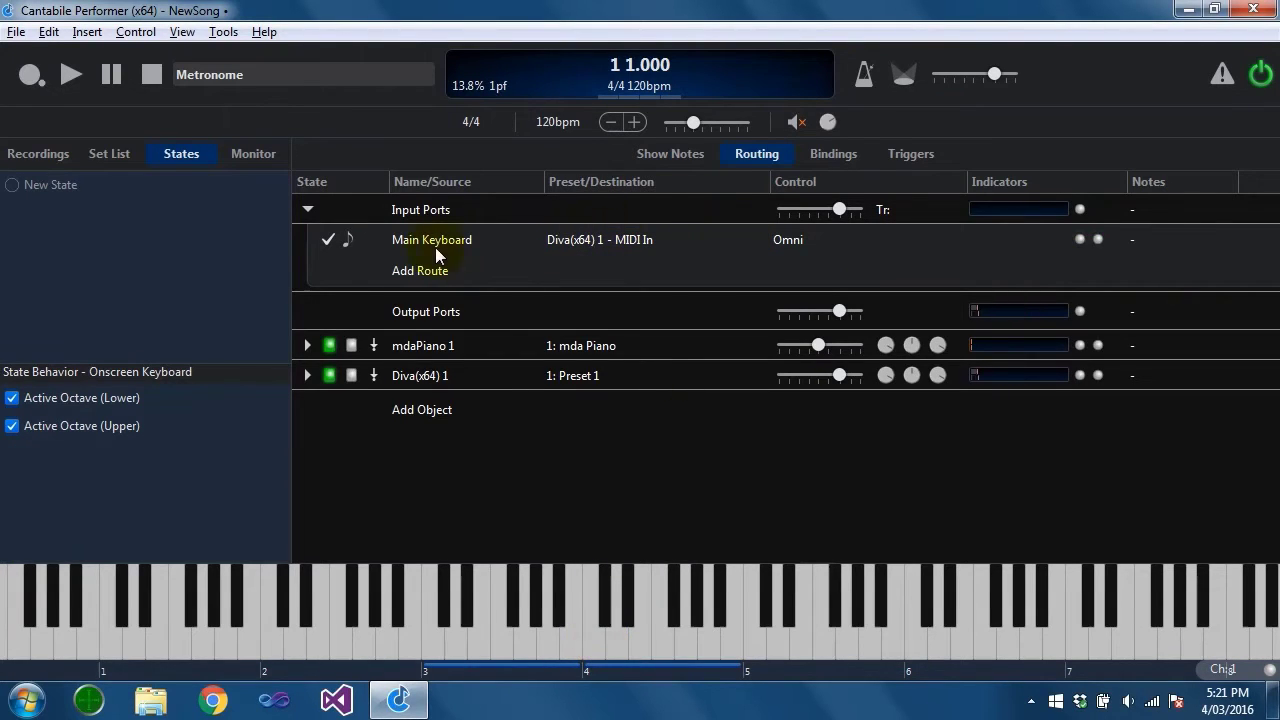
pyautogui.click(629, 237)
# - Create a song state named Intro
pyautogui.click(629, 237)
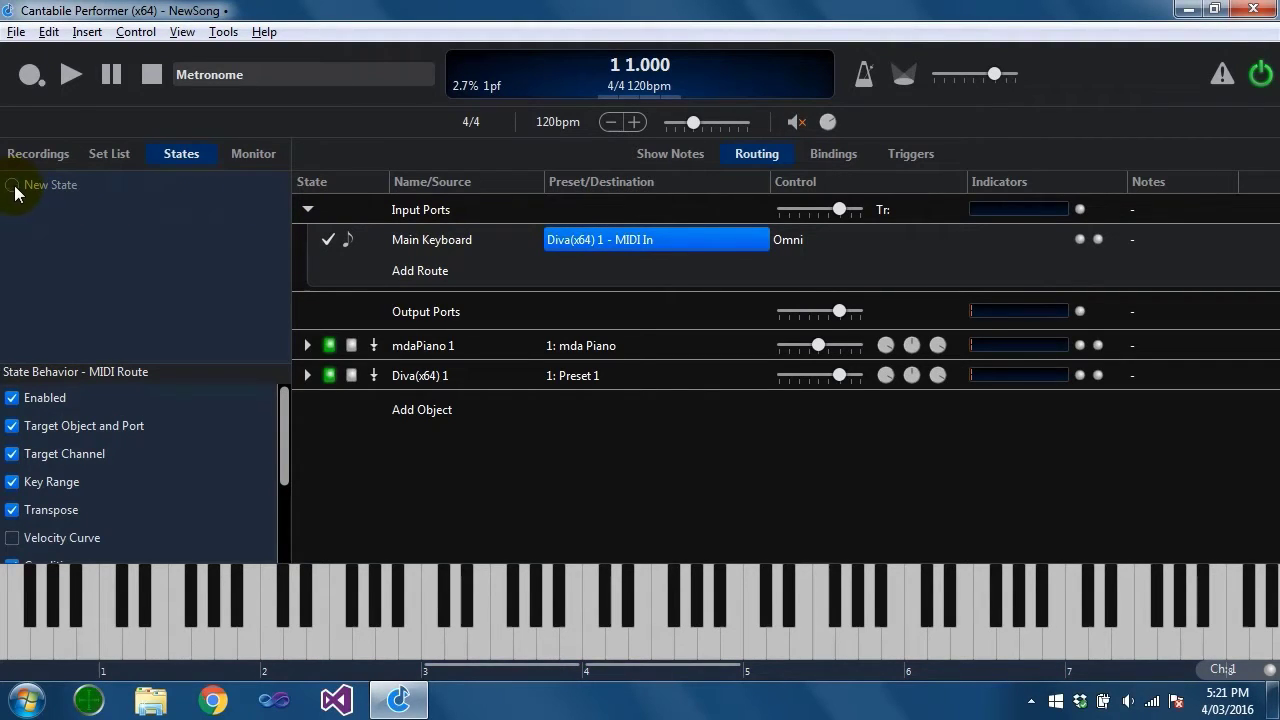
pyautogui.click(87, 31)
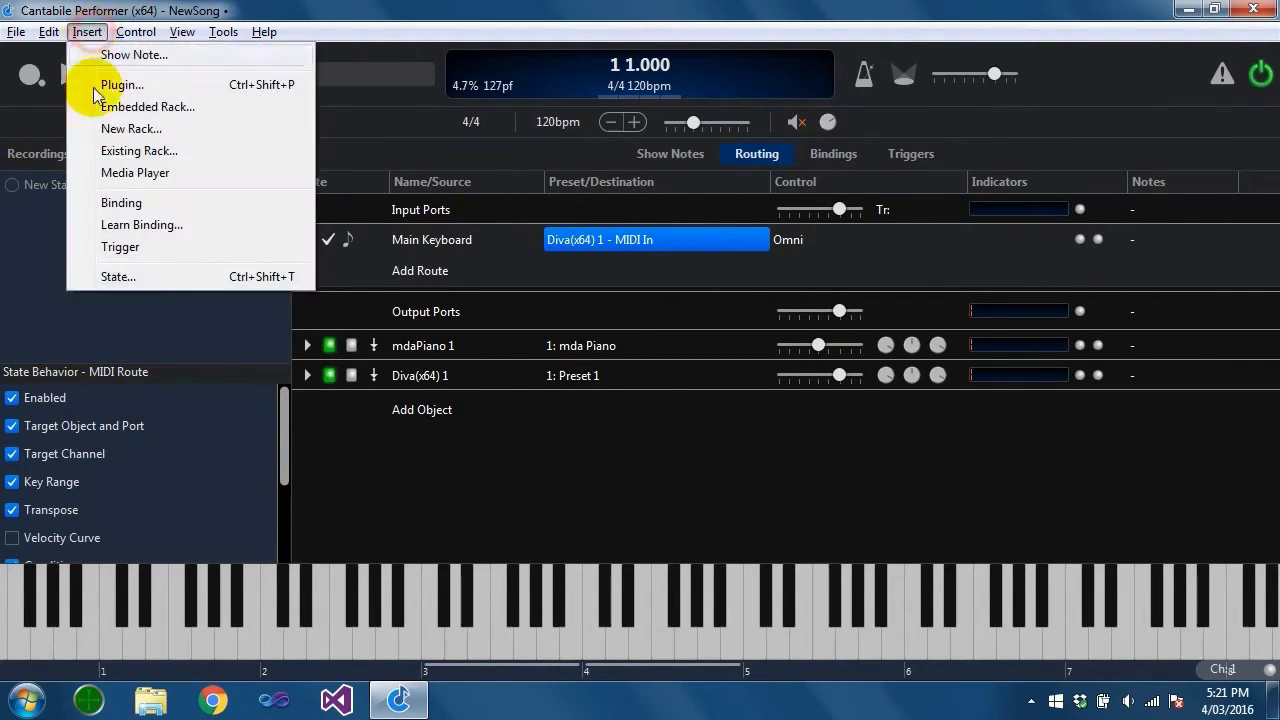
pyautogui.click(156, 279)
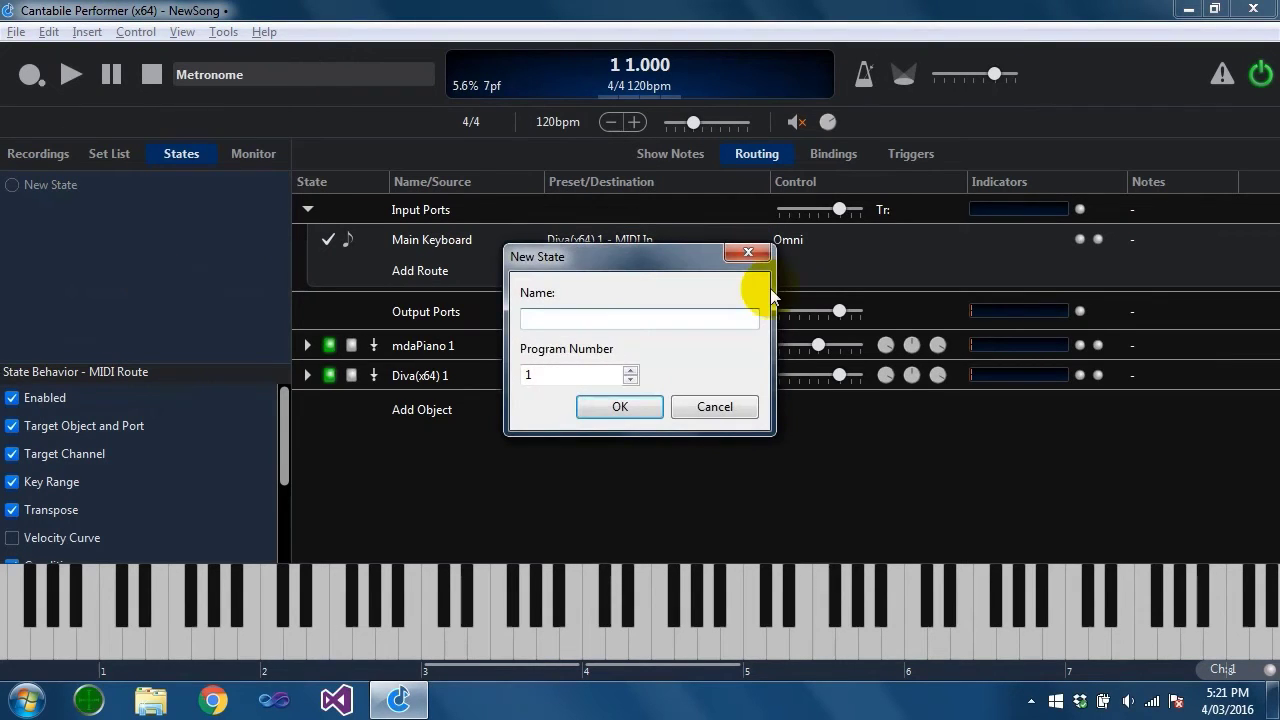
pyautogui.write('Intro')
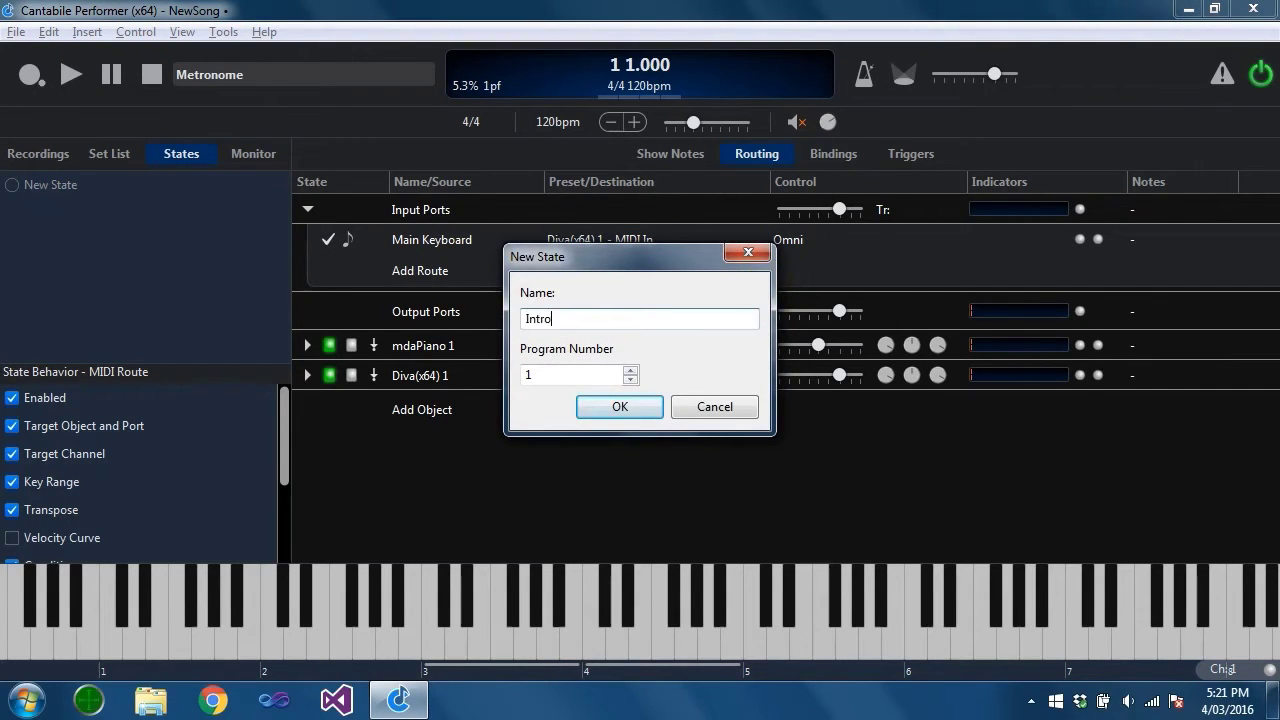
pyautogui.press('Return')
# - Add a second song state named Verse
pyautogui.click(20, 212)
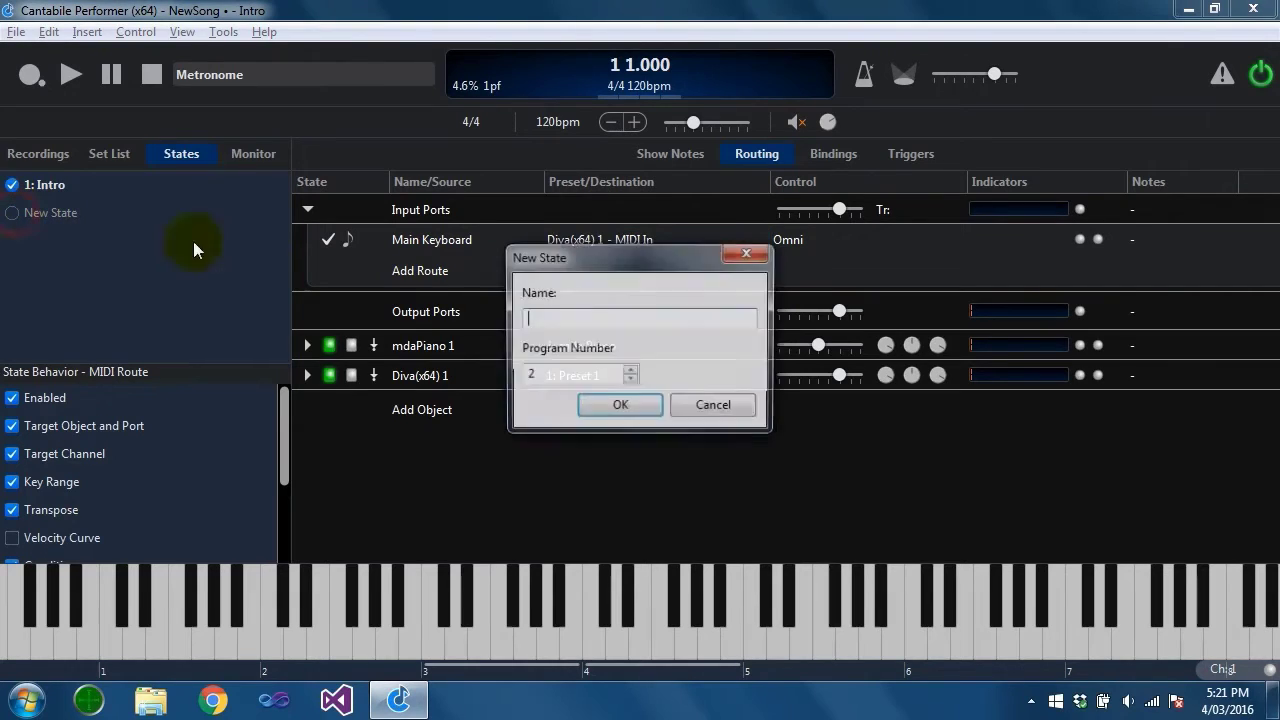
pyautogui.write('Verse')
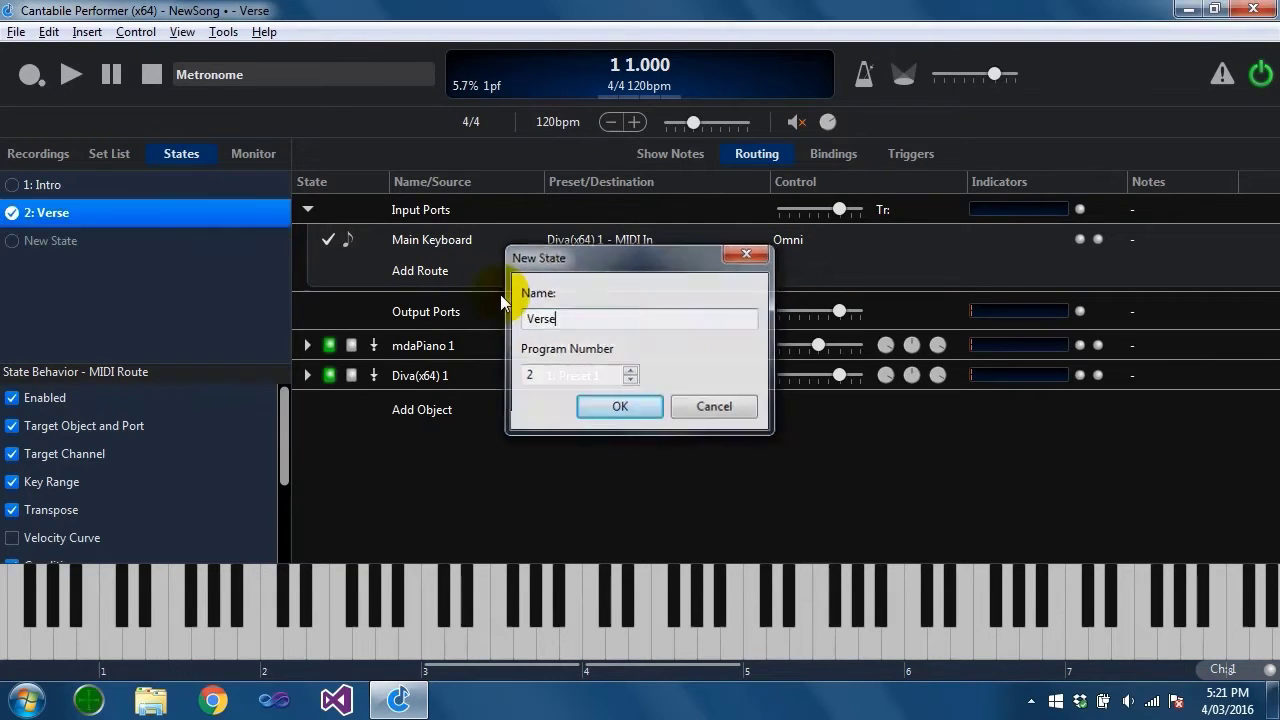
pyautogui.press('Return')
# - Route Main Keyboard to mdaPiano 1 - MIDI In in Intro and to Diva(x64) 1 - MIDI In in Verse
pyautogui.click(12, 188)
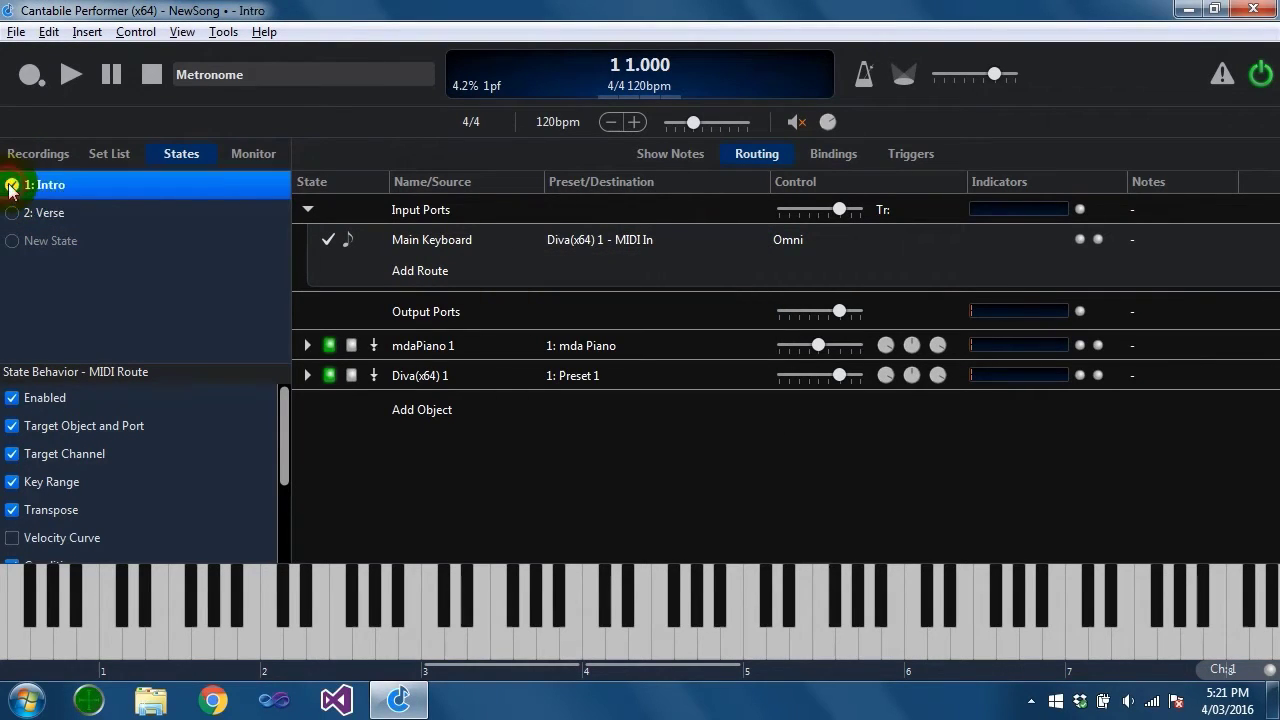
pyautogui.click(600, 242)
pyautogui.click(838, 274)
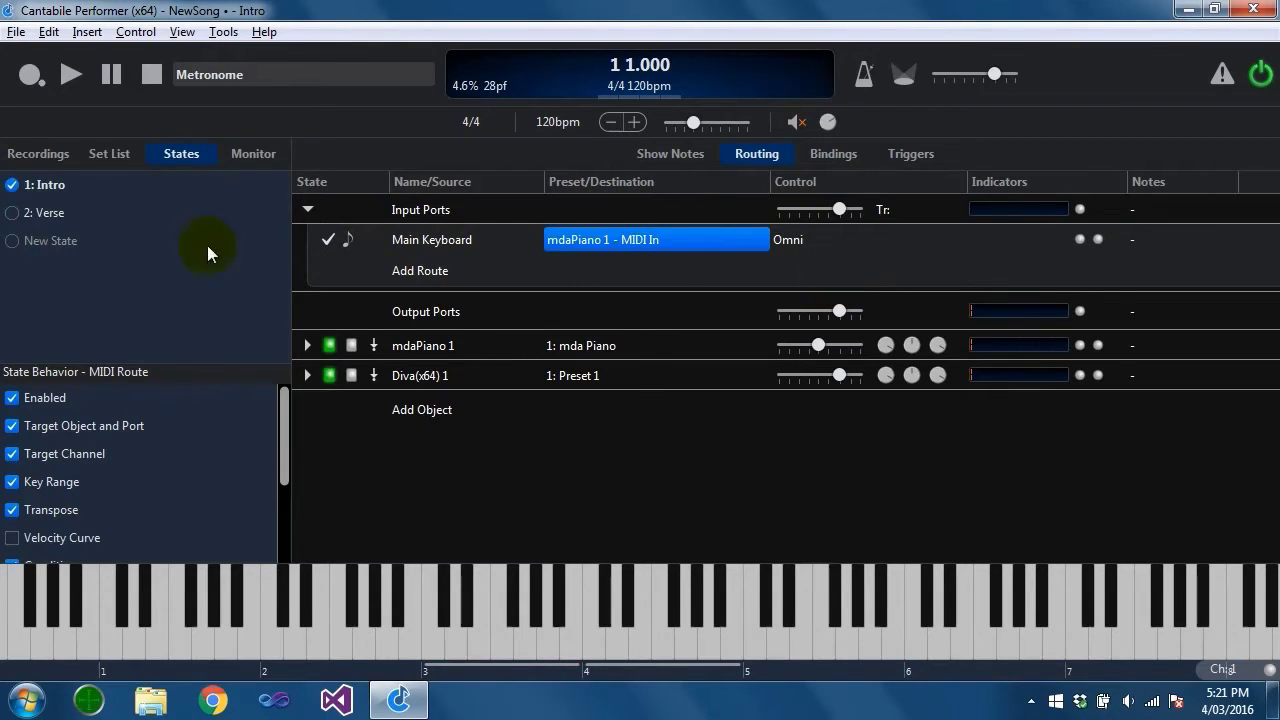
pyautogui.click(20, 212)
pyautogui.click(606, 240)
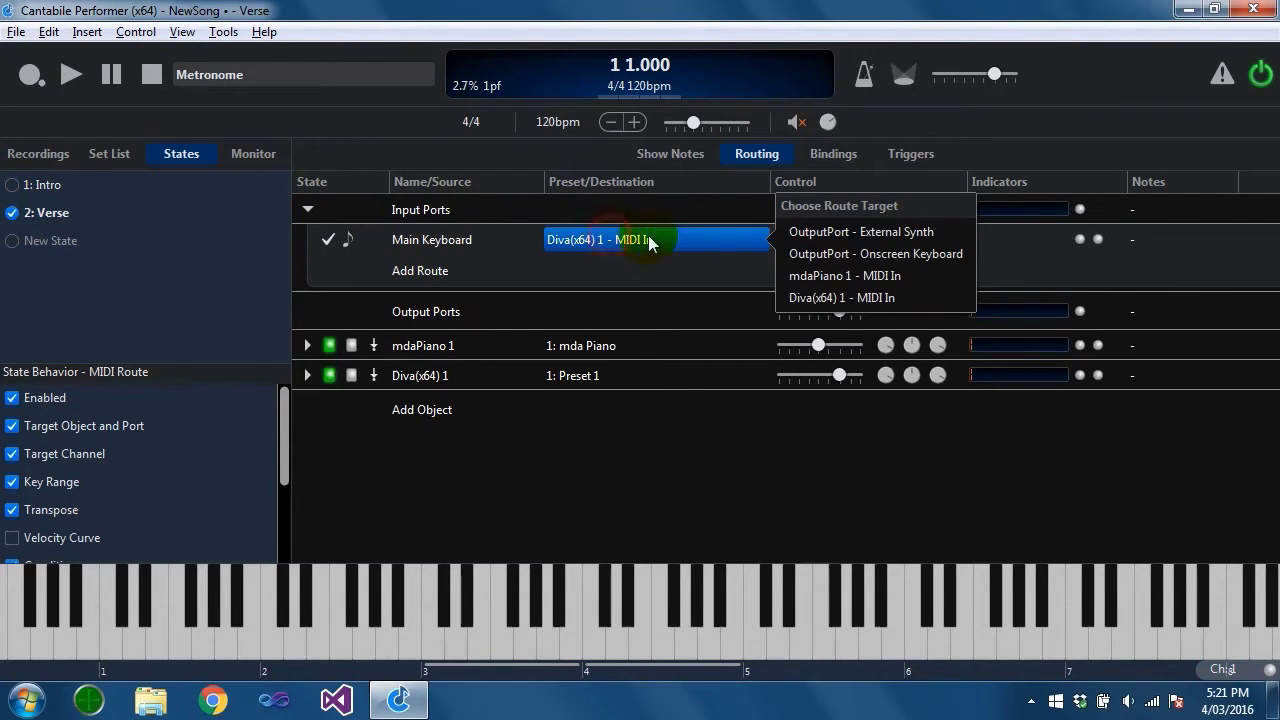
pyautogui.click(840, 297)
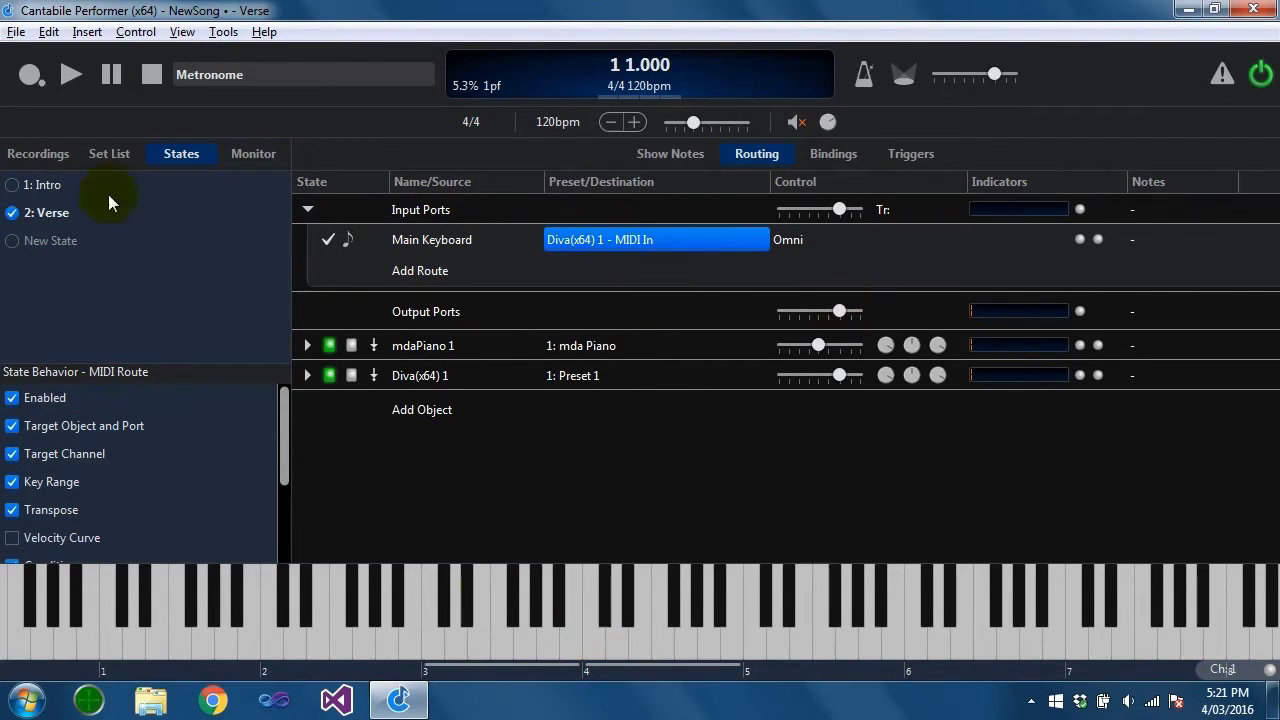
# - Play notes in Intro and Verse to hear mdaPiano and Diva respectively
pyautogui.click(36, 184)
pyautogui.click(607, 636)
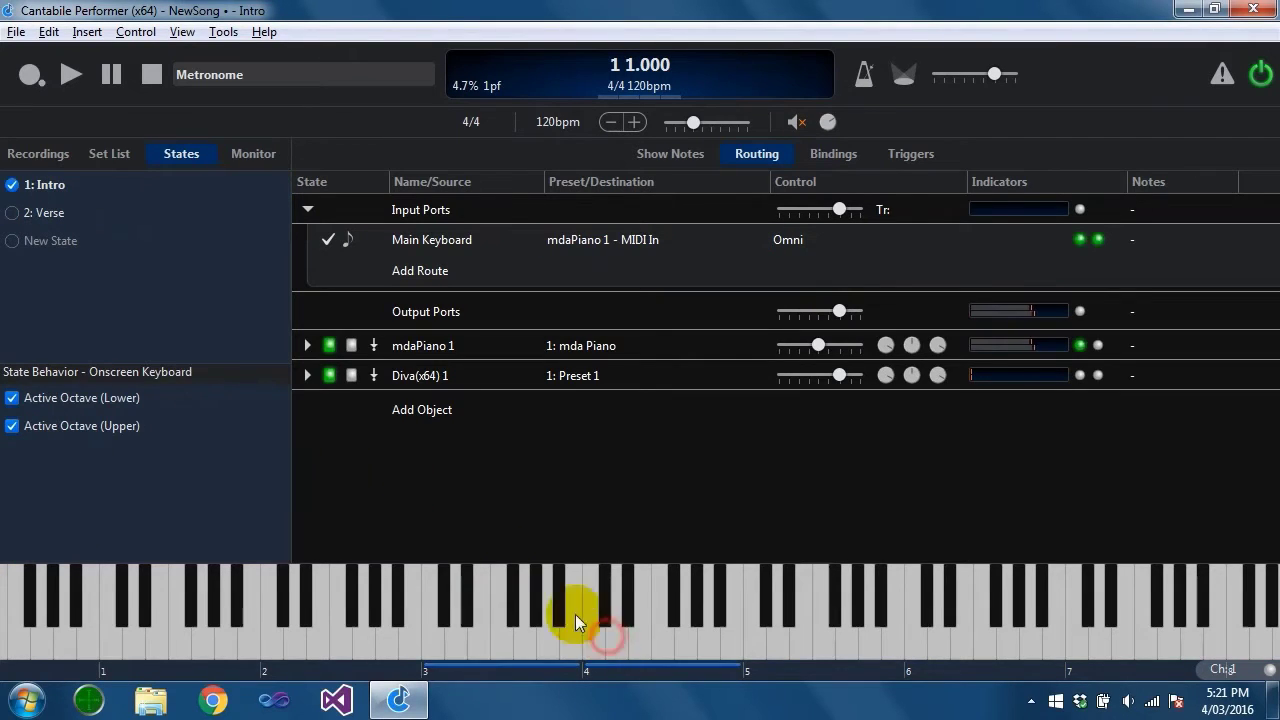
pyautogui.click(22, 211)
pyautogui.click(612, 638)
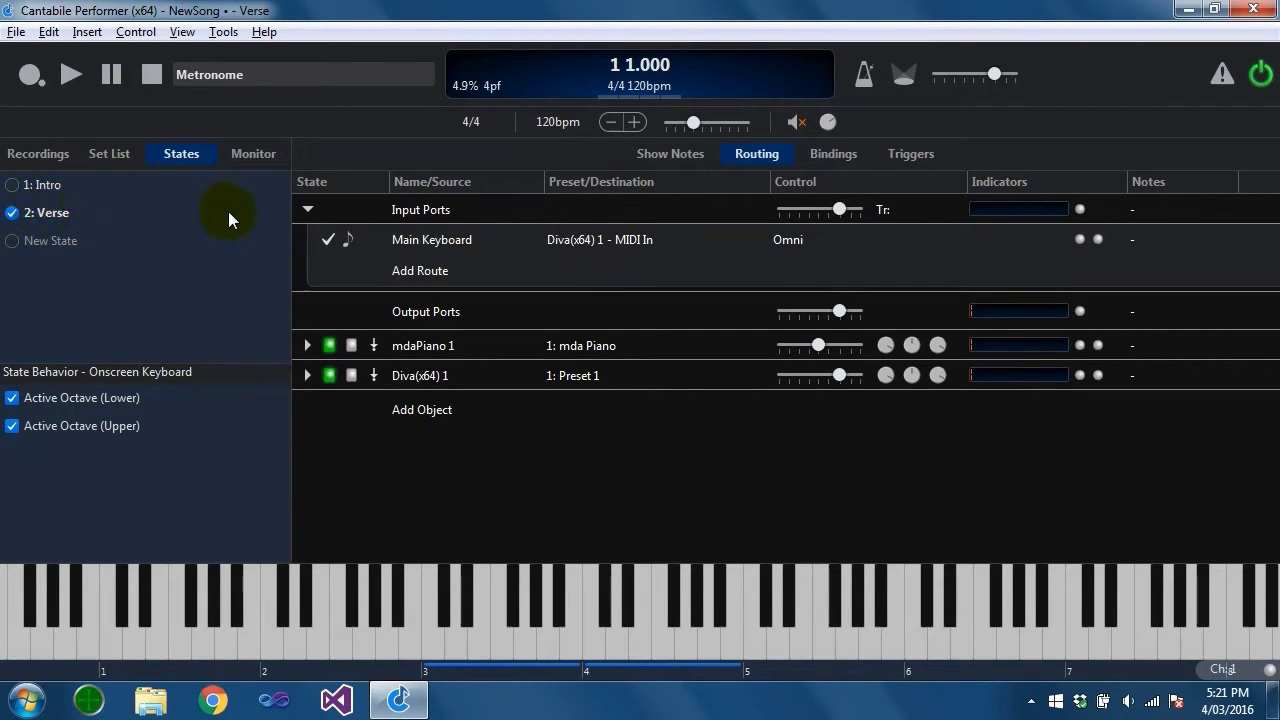
# - Recheck the Main Keyboard route's destination choices, leaving them unchanged
pyautogui.click(612, 245)
pyautogui.click(551, 252)
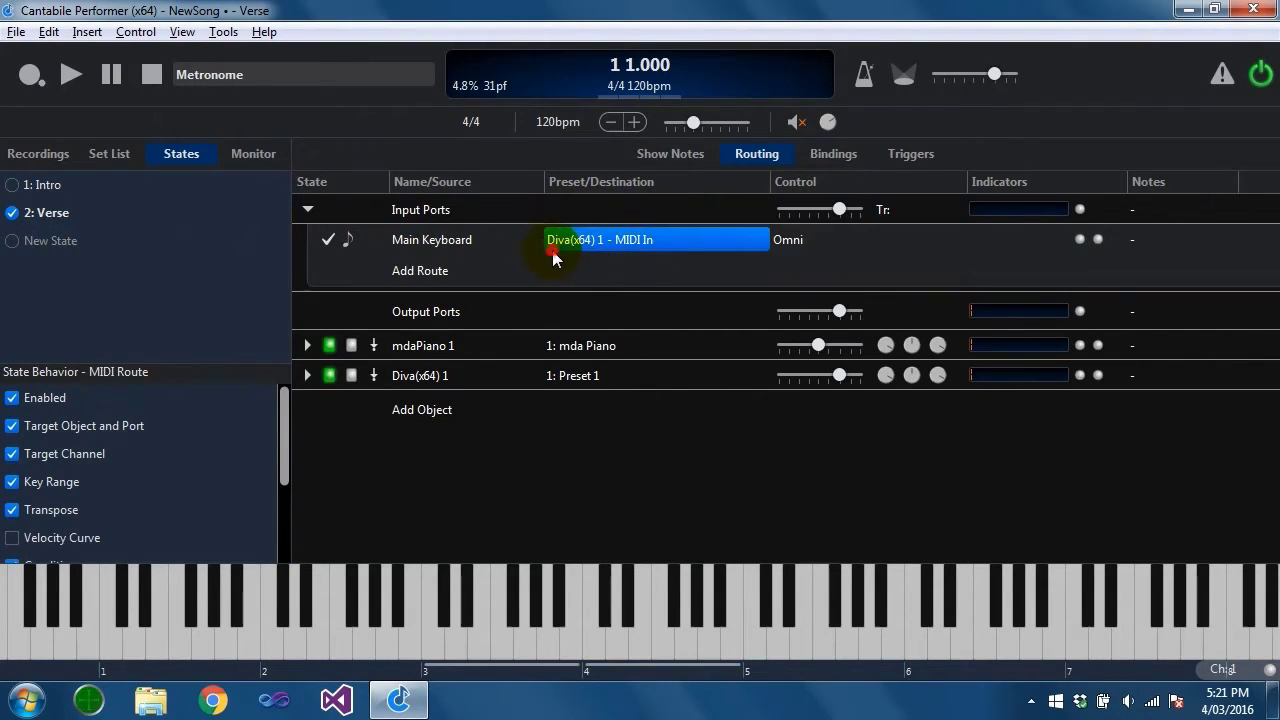
pyautogui.click(430, 240)
pyautogui.click(612, 245)
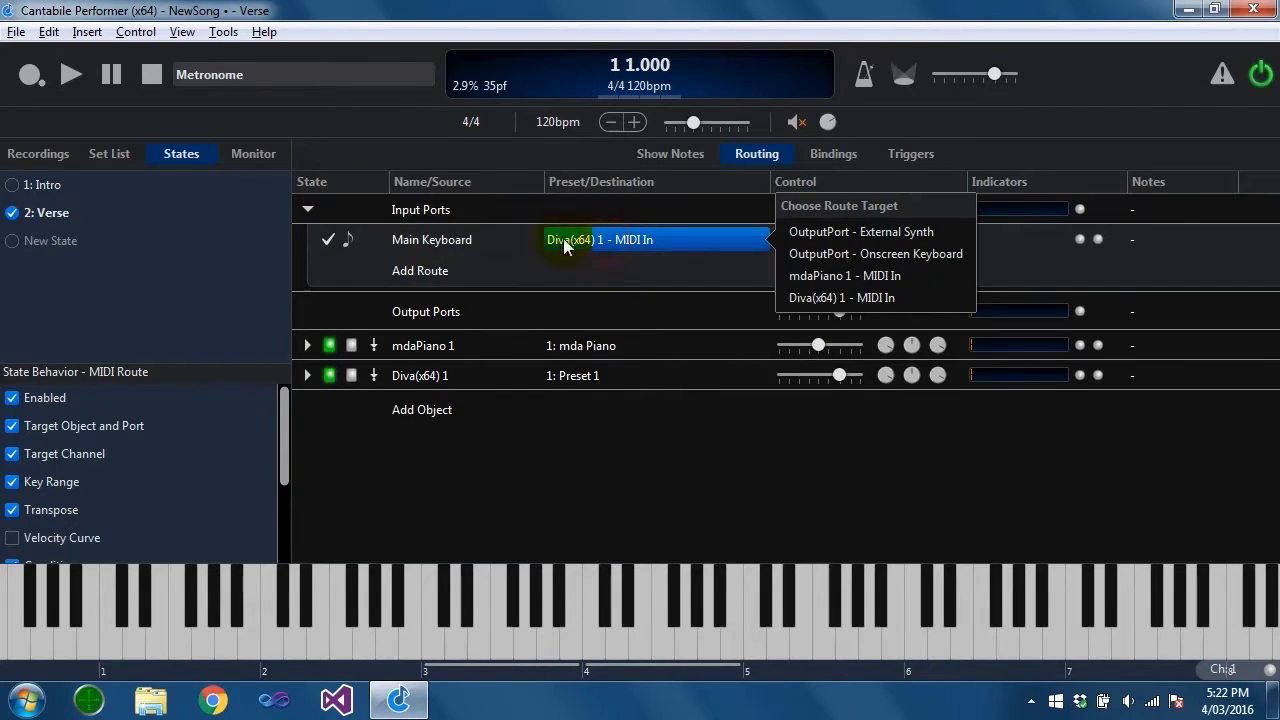
pyautogui.click(457, 241)
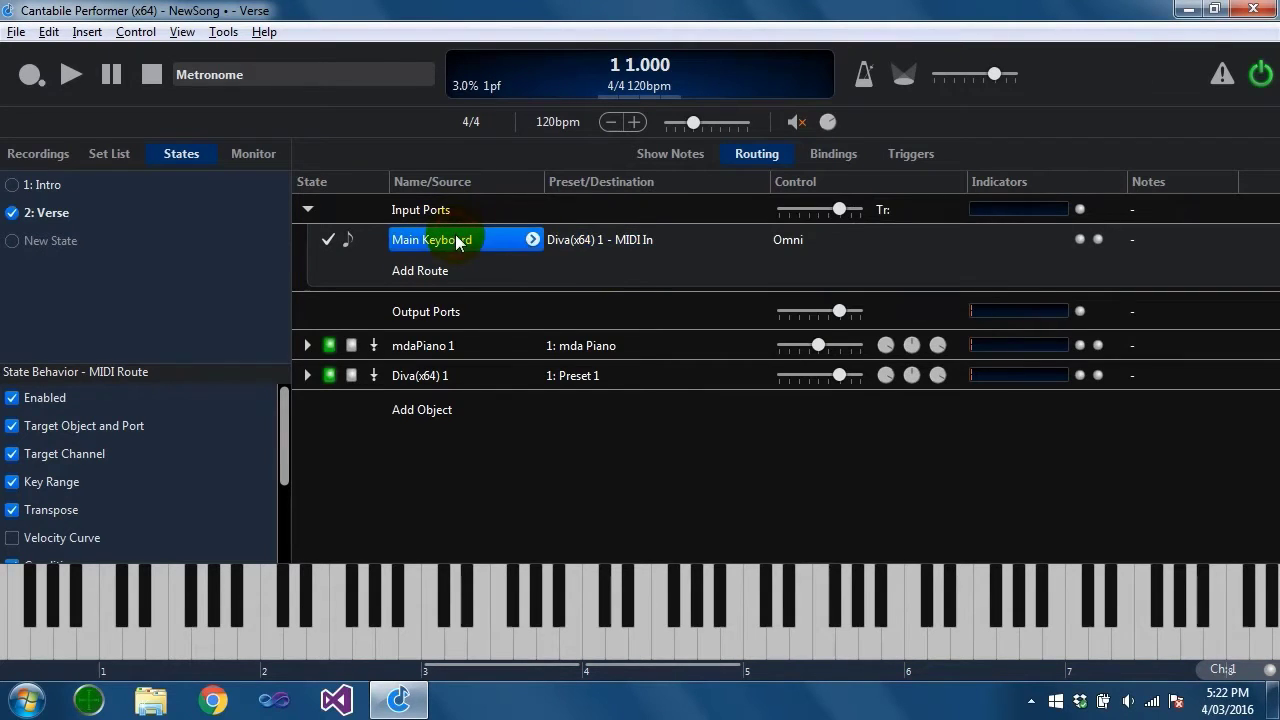
# - Add the BrainStormer plugin to the song
pyautogui.click(419, 411)
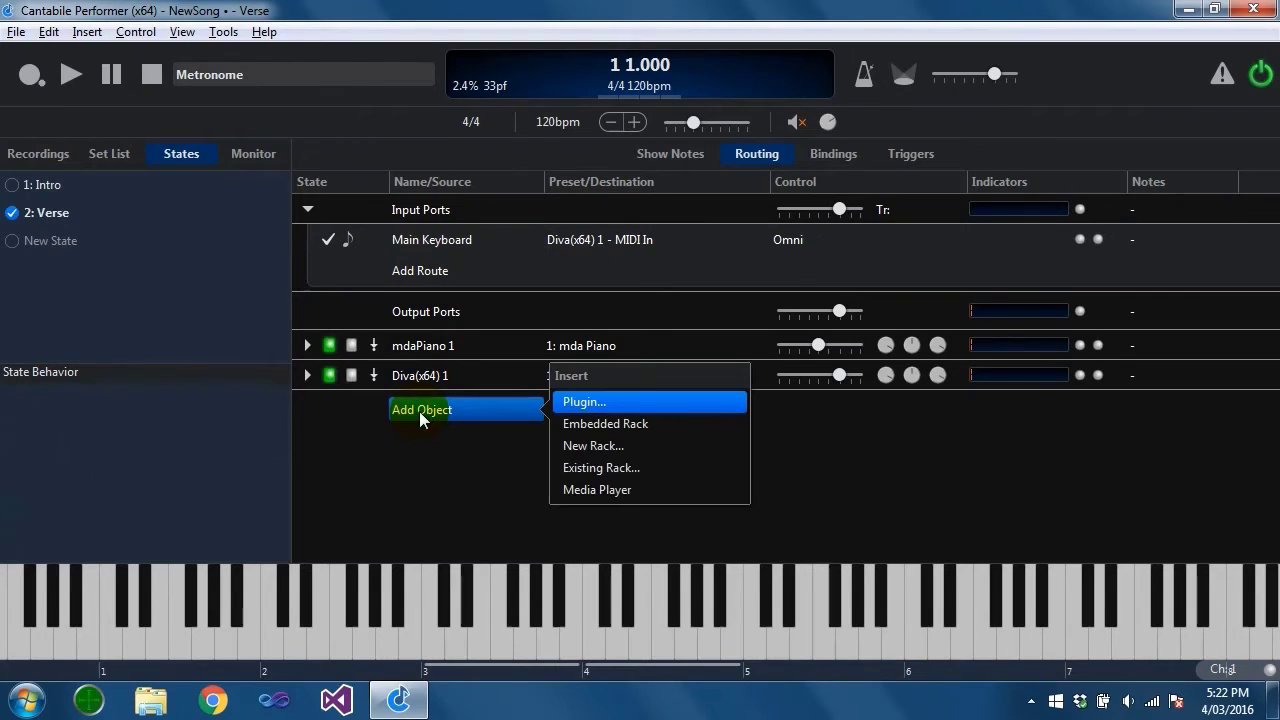
pyautogui.click(636, 406)
pyautogui.click(572, 402)
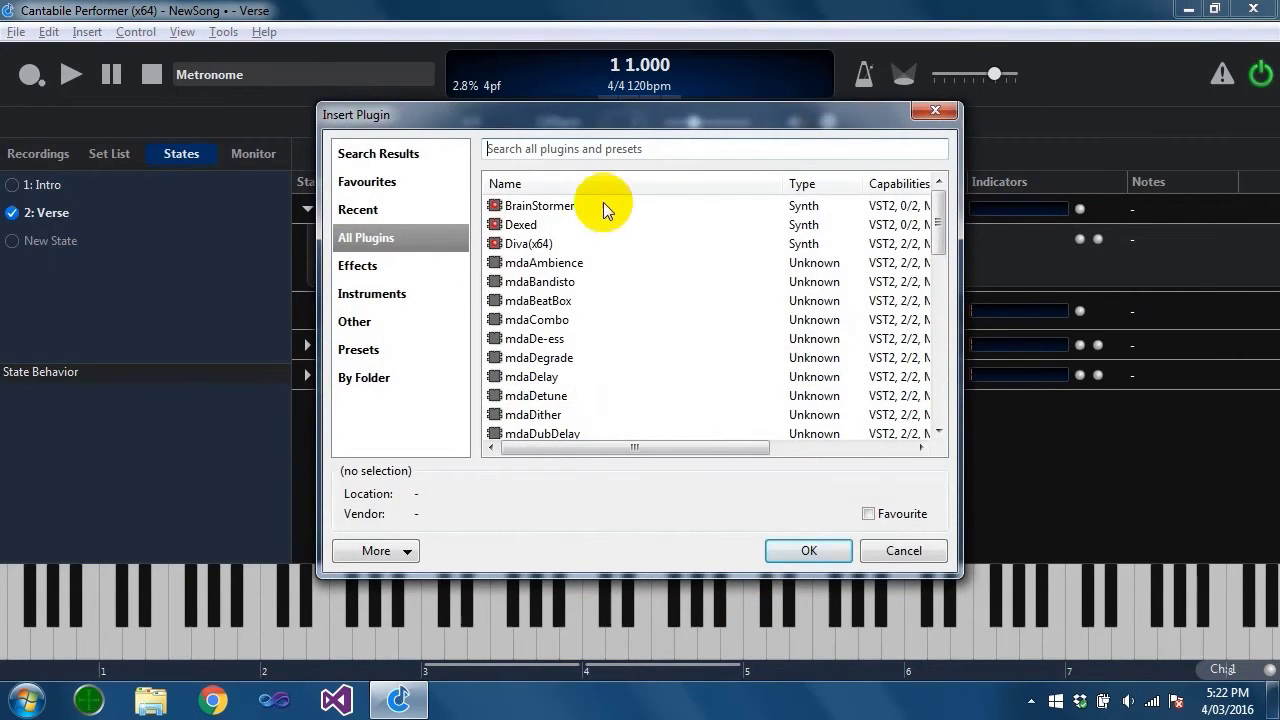
pyautogui.doubleClick(577, 206)
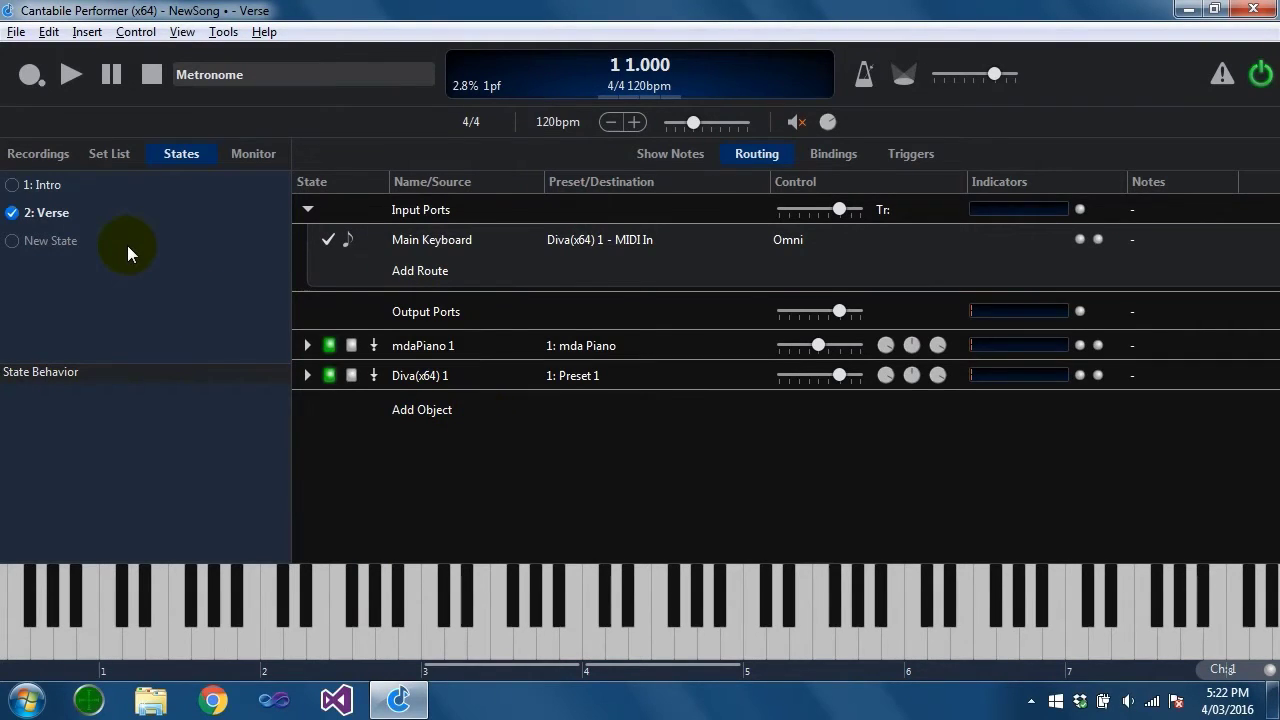
# - Disable BrainStormer's Main Keyboard route and Stereo Out in Intro, comparing against Verse
pyautogui.click(13, 187)
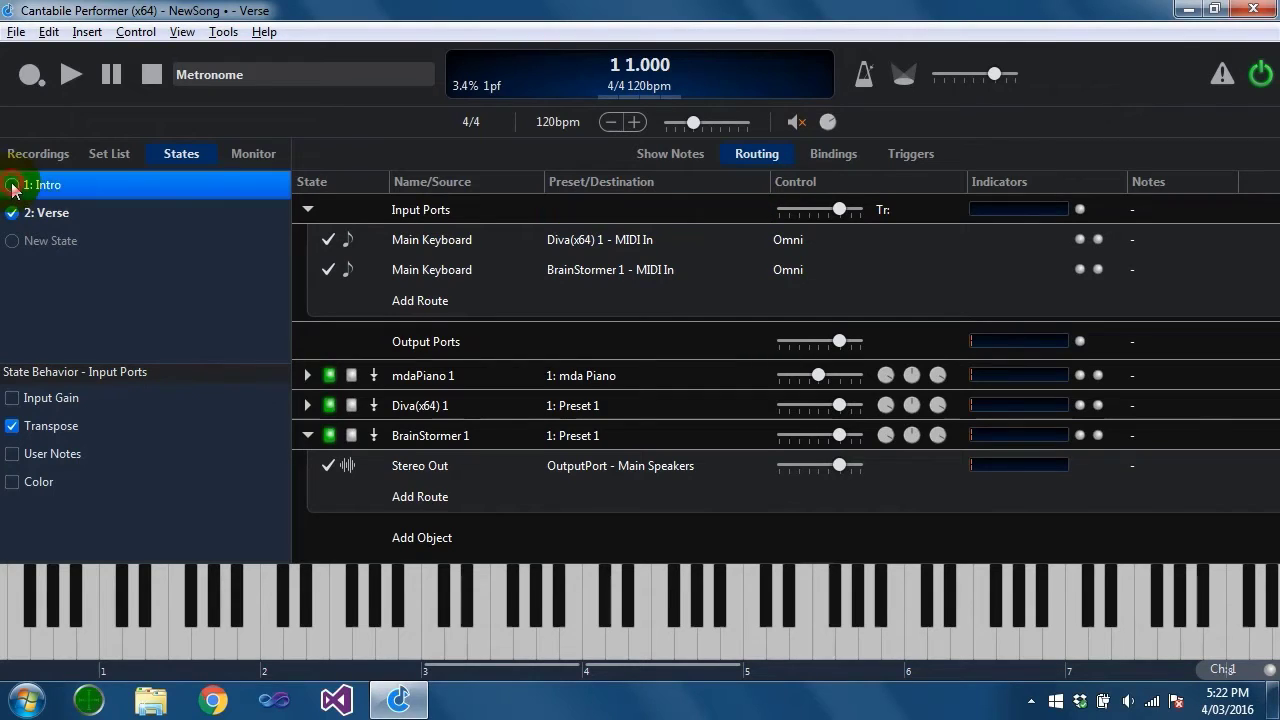
pyautogui.click(433, 439)
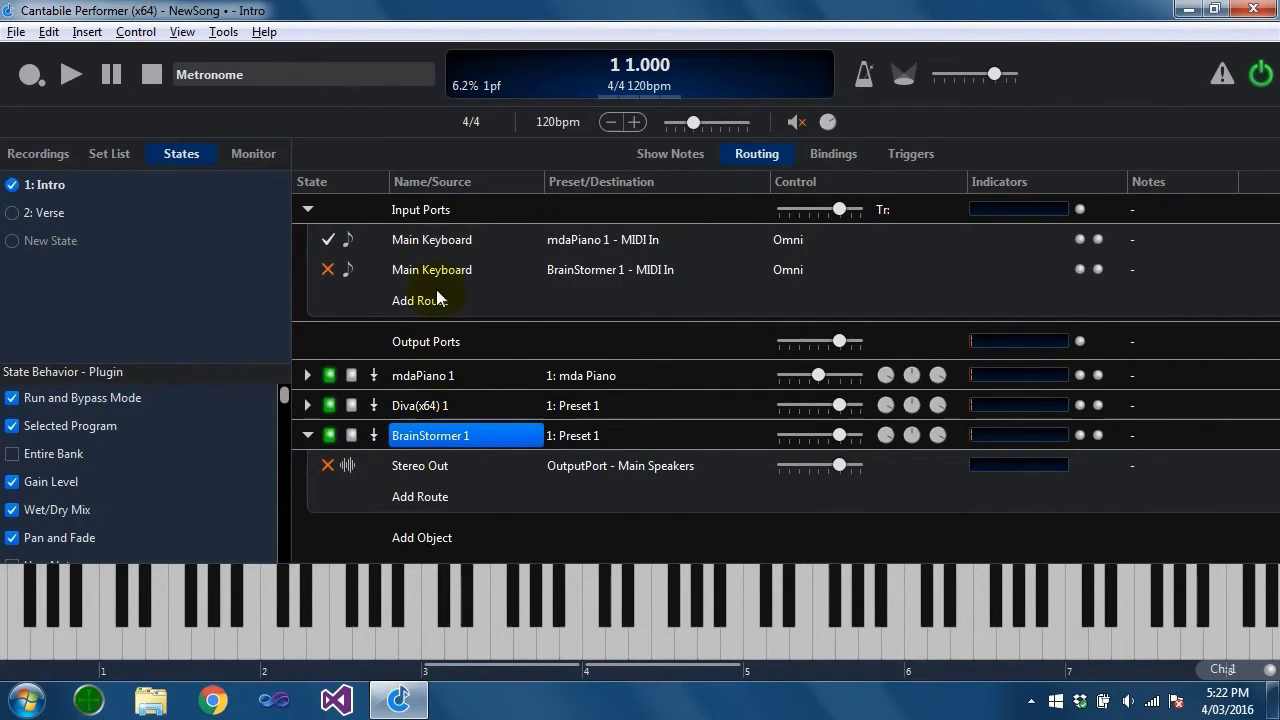
pyautogui.click(12, 212)
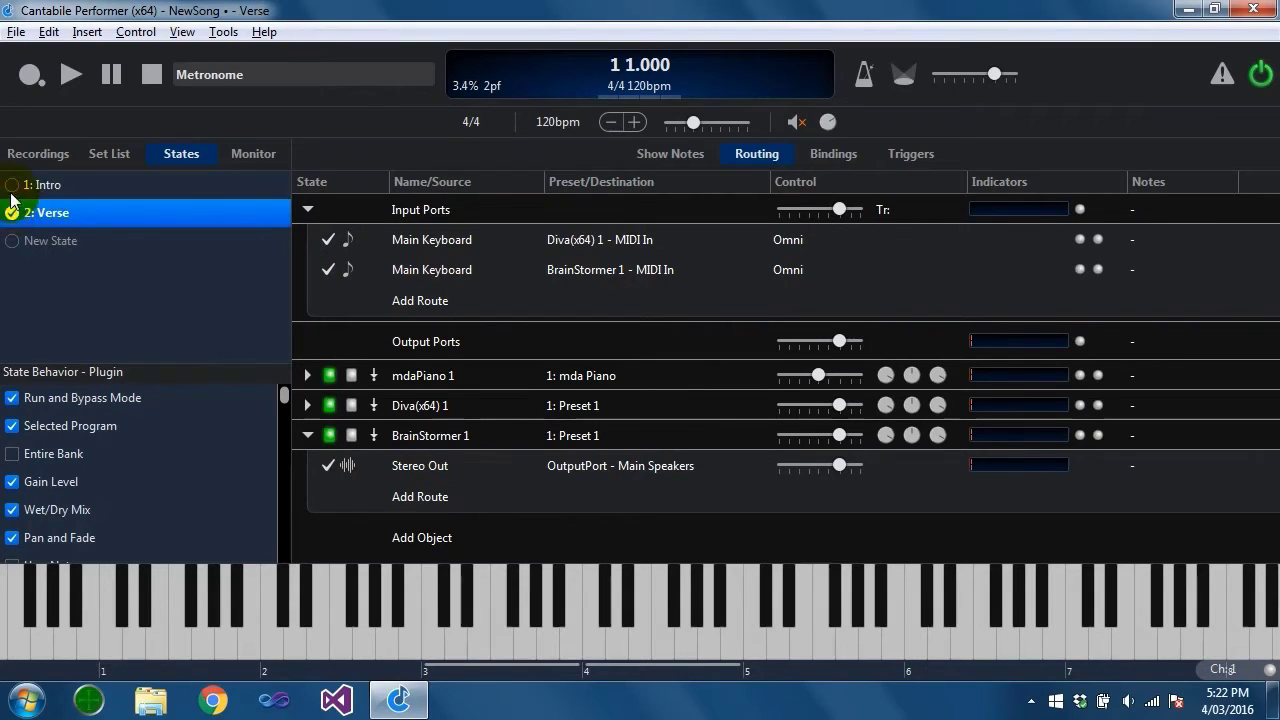
pyautogui.click(12, 186)
pyautogui.click(12, 212)
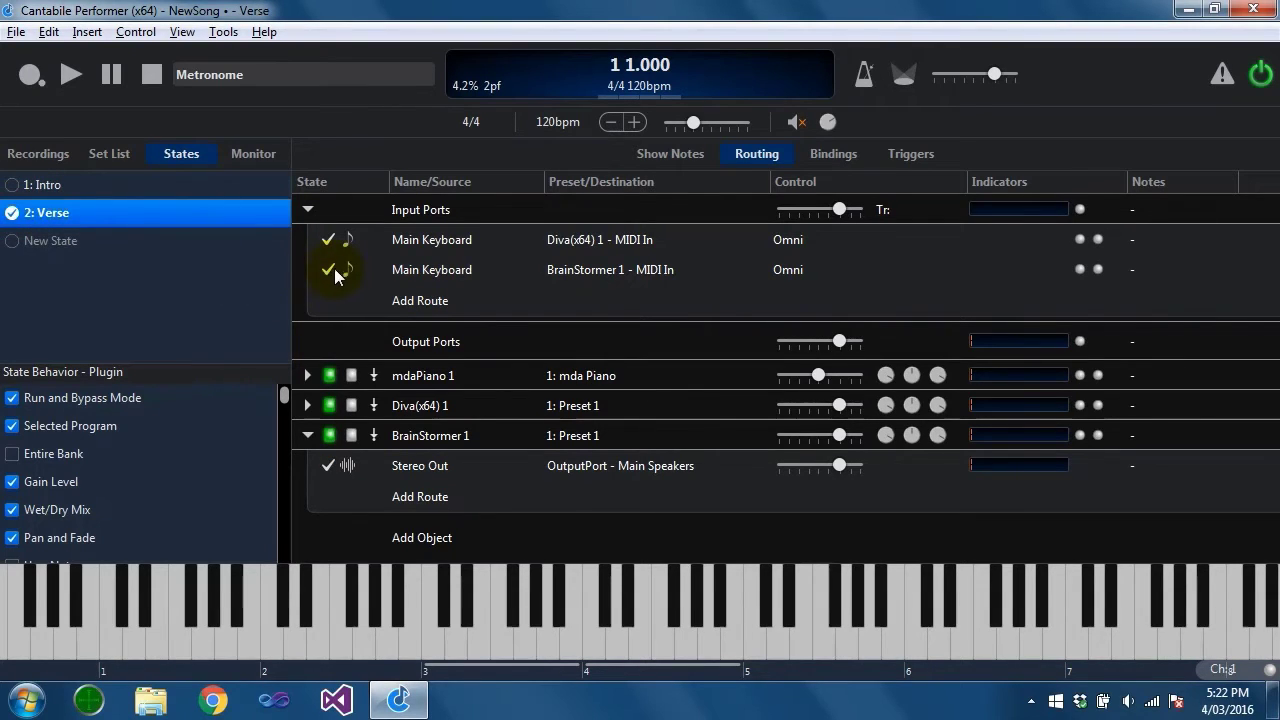
pyautogui.click(435, 275)
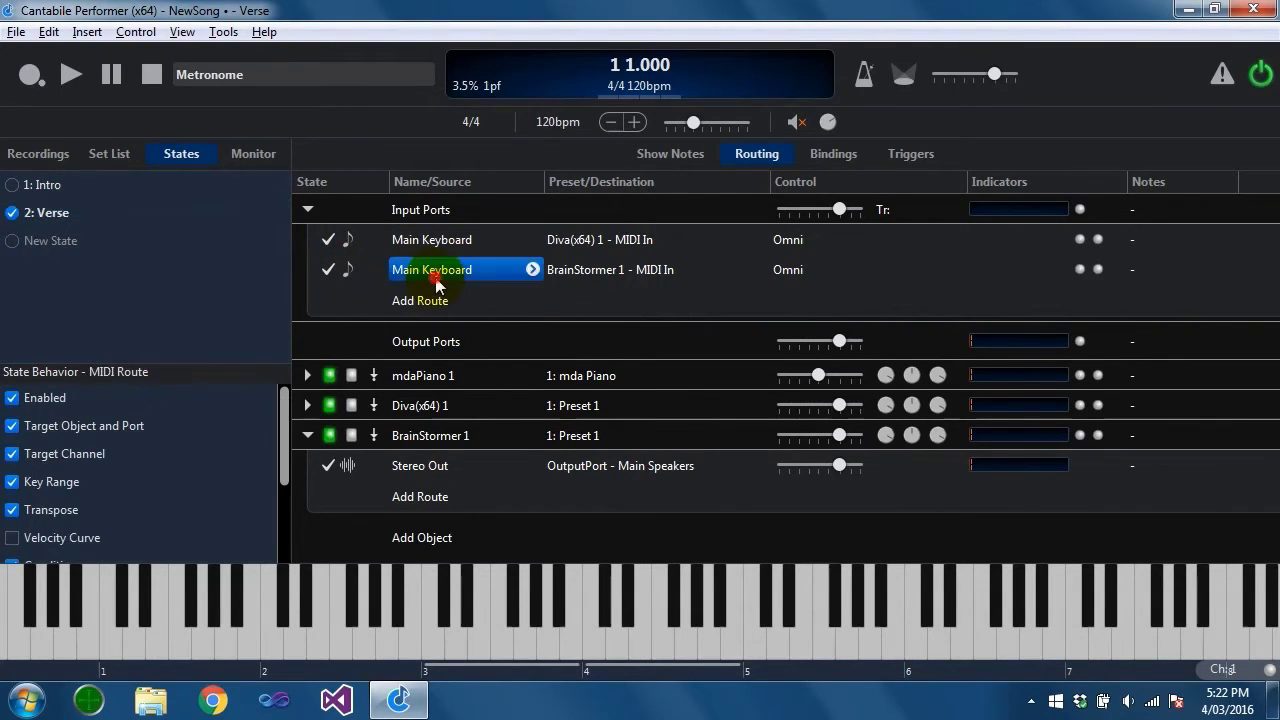
pyautogui.click(14, 187)
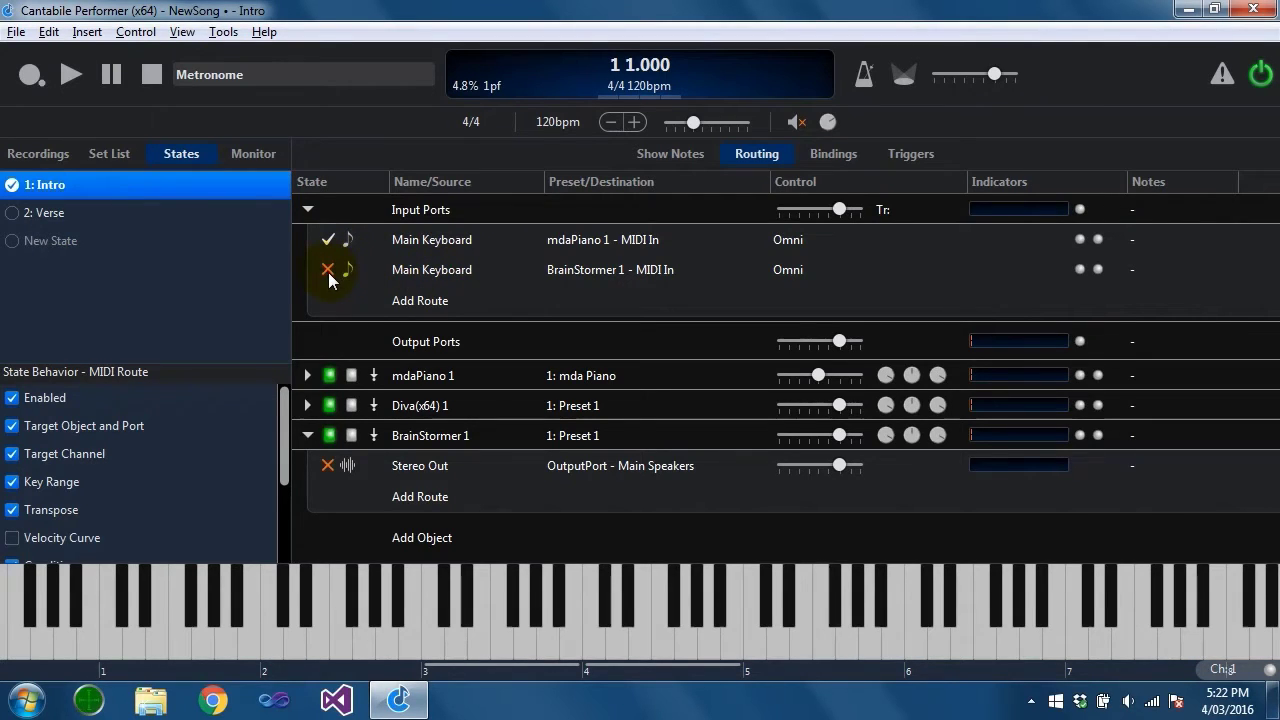
pyautogui.click(454, 267)
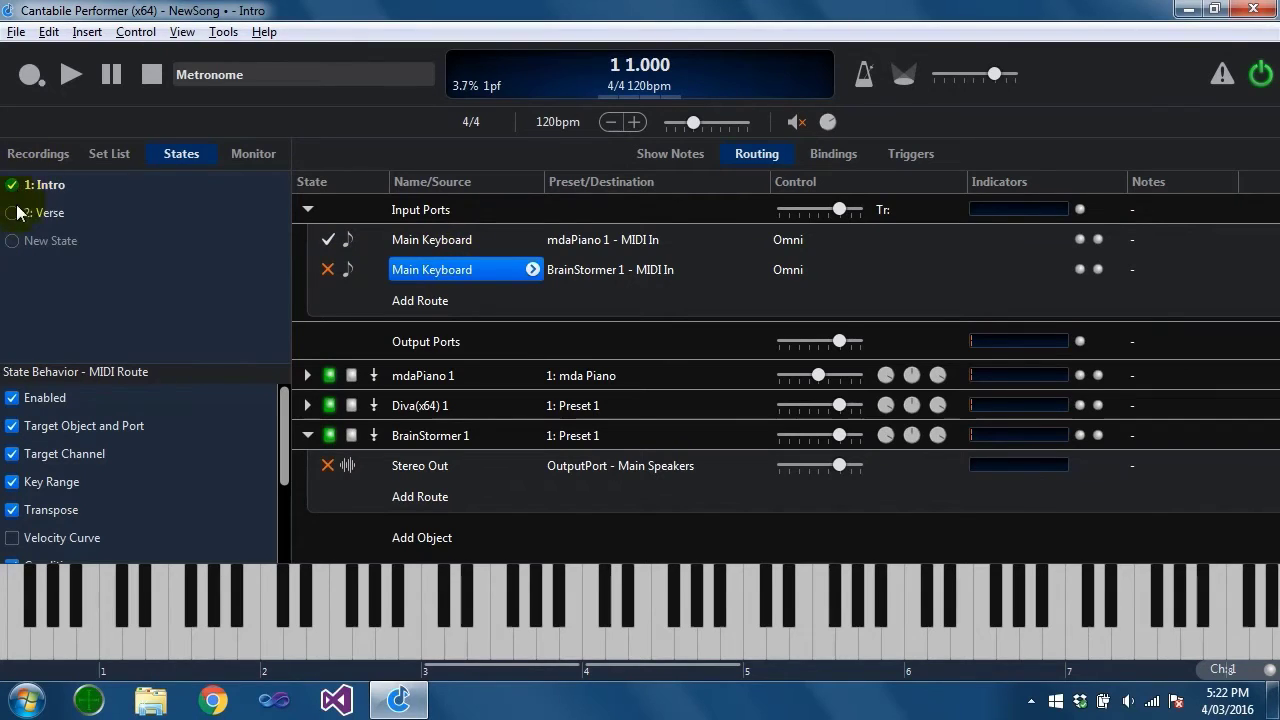
pyautogui.click(432, 436)
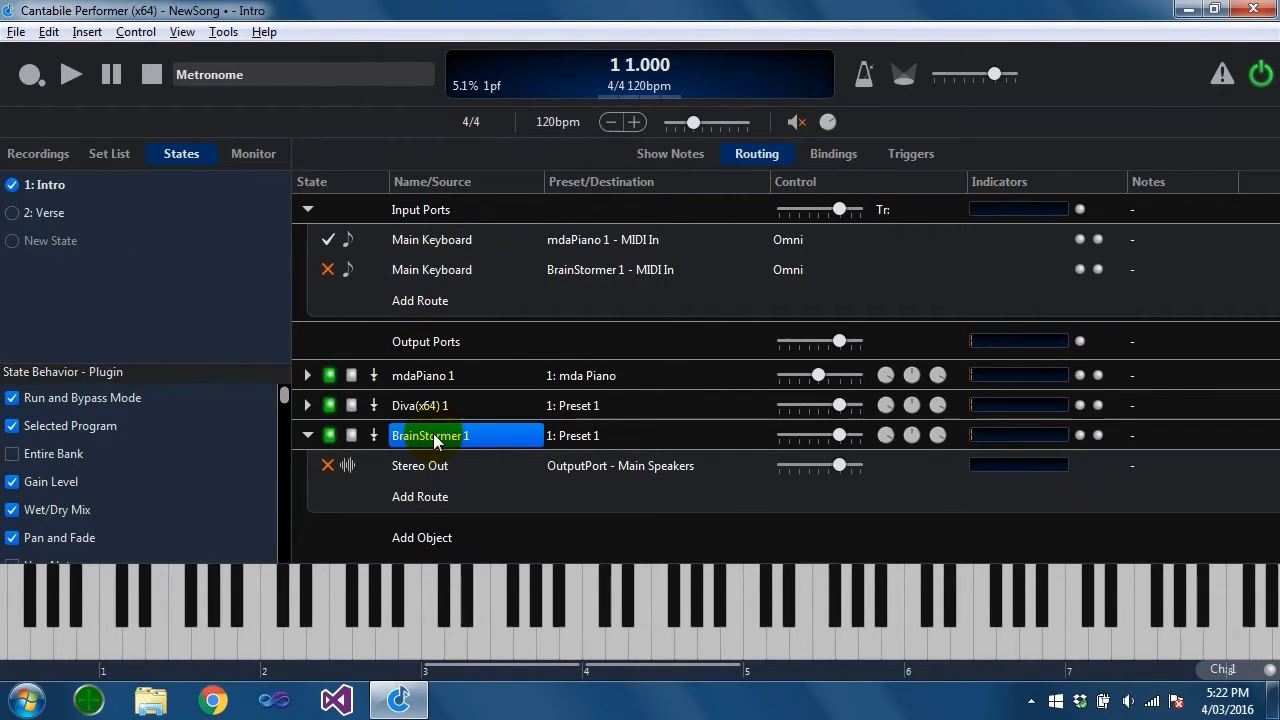
# - Delete BrainStormer 1 and lower mdaPiano's Intro gain to about -17.6 dB
pyautogui.press('Delete')
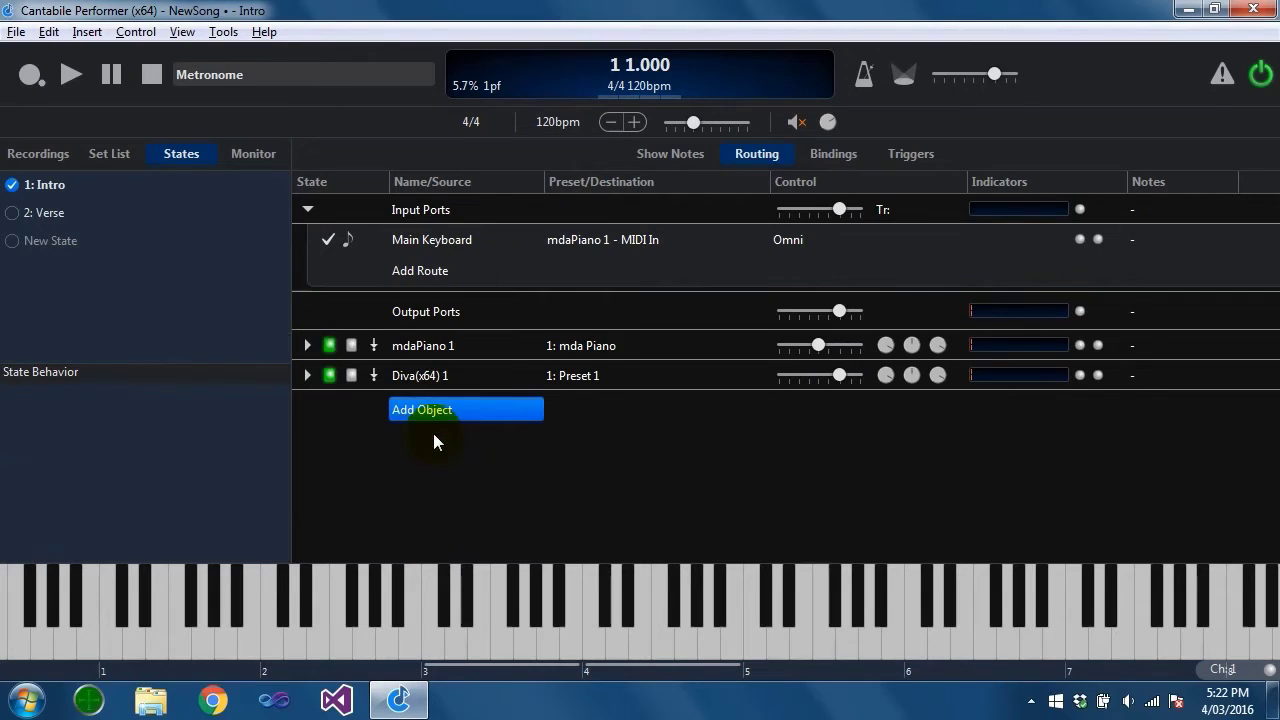
pyautogui.click(426, 345)
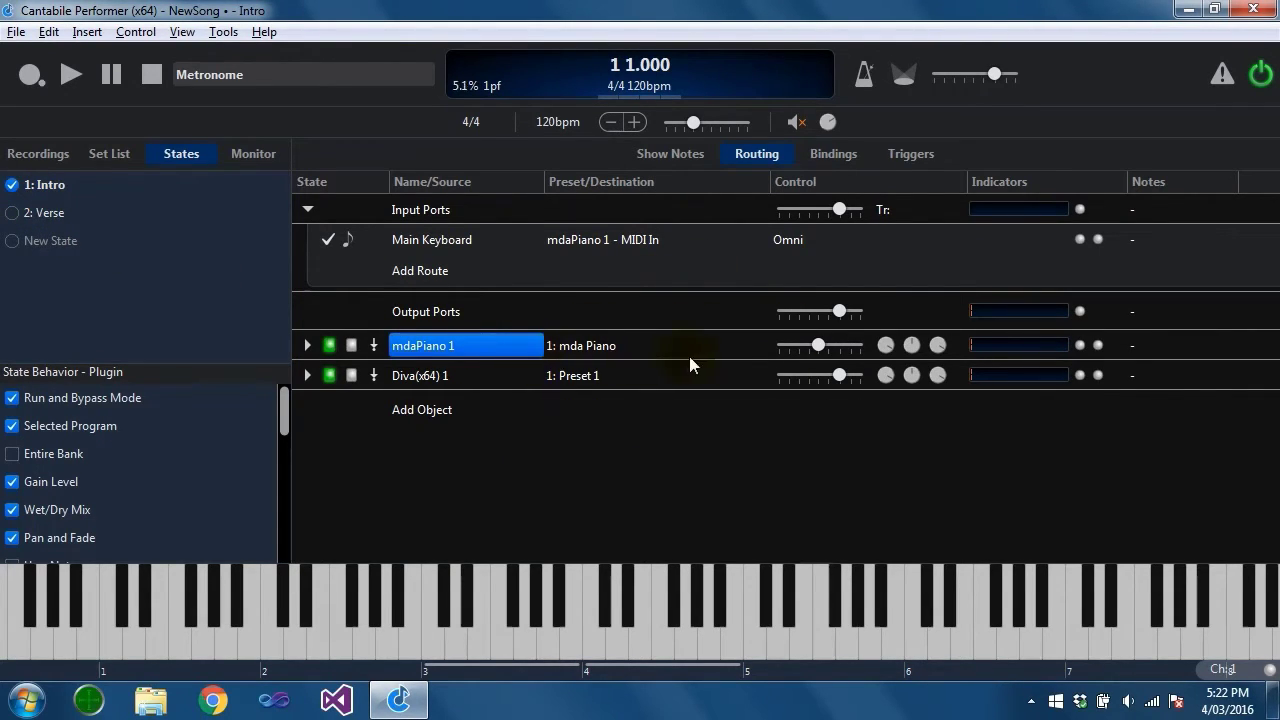
pyautogui.moveTo(816, 347); pyautogui.dragTo(818, 350)
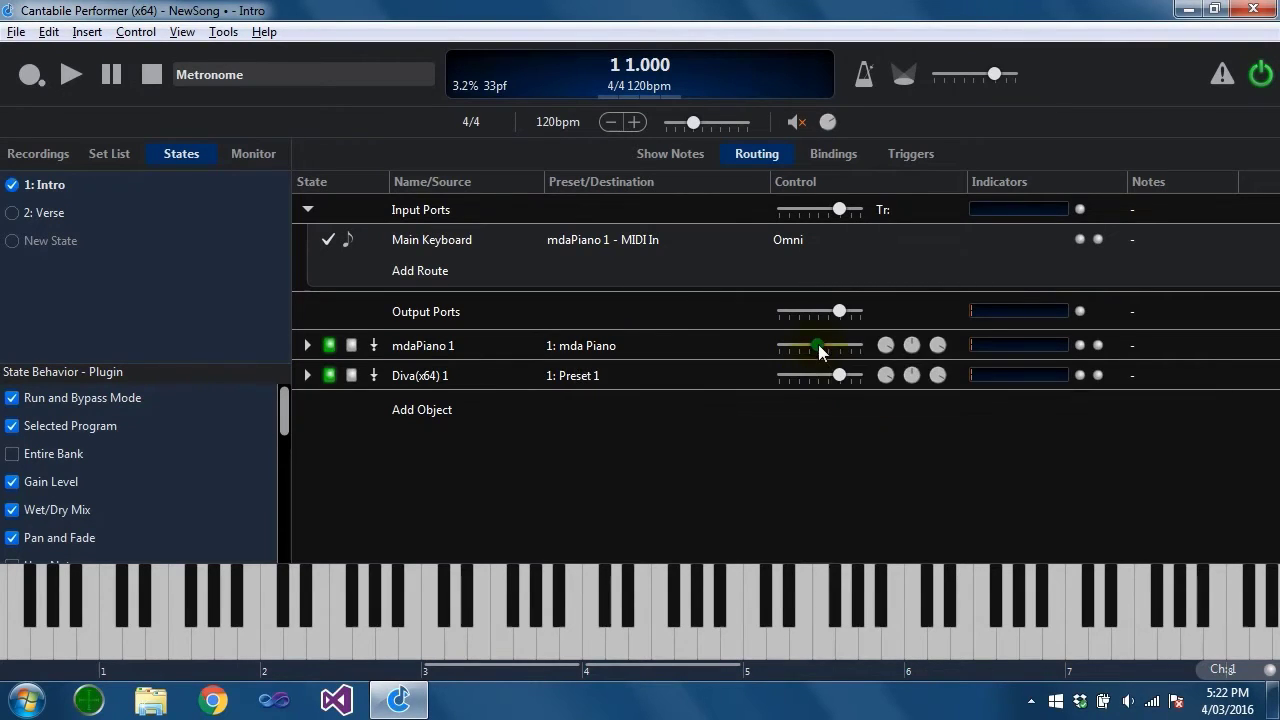
# - Raise mdaPiano's gain to about -2.7 dB in Verse and compare with Intro
pyautogui.click(12, 213)
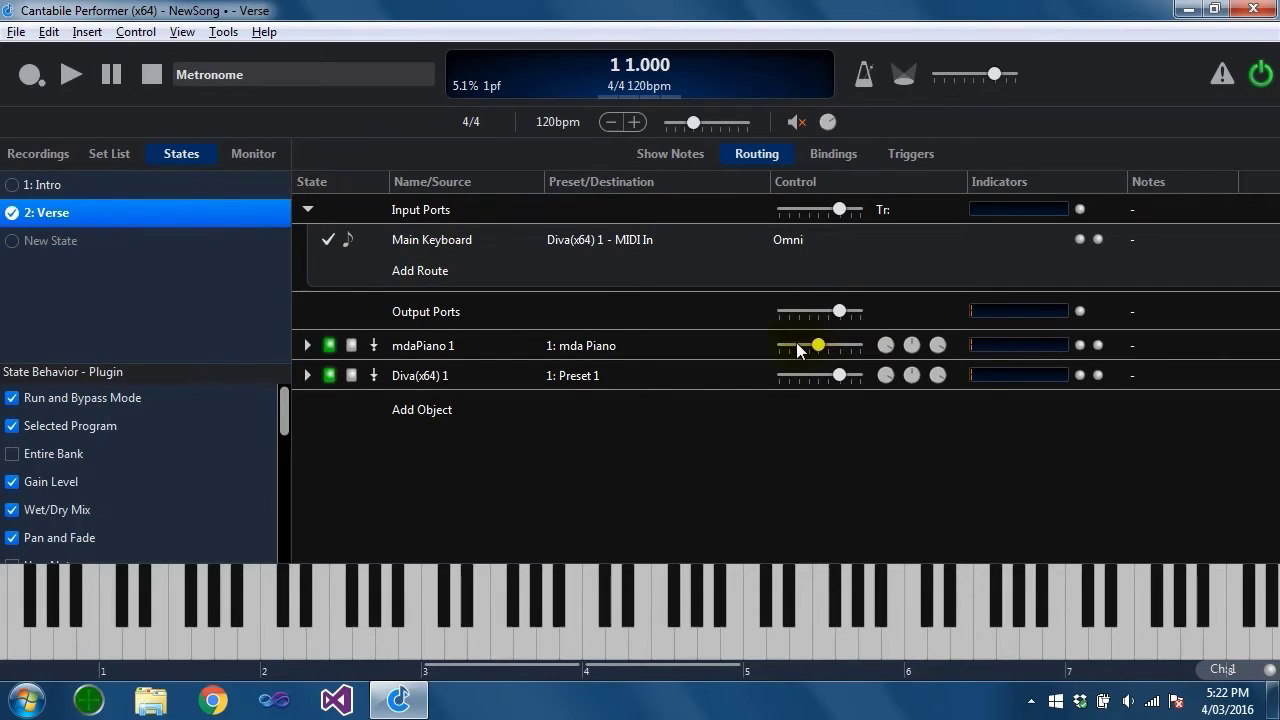
pyautogui.moveTo(818, 345); pyautogui.dragTo(884, 380)
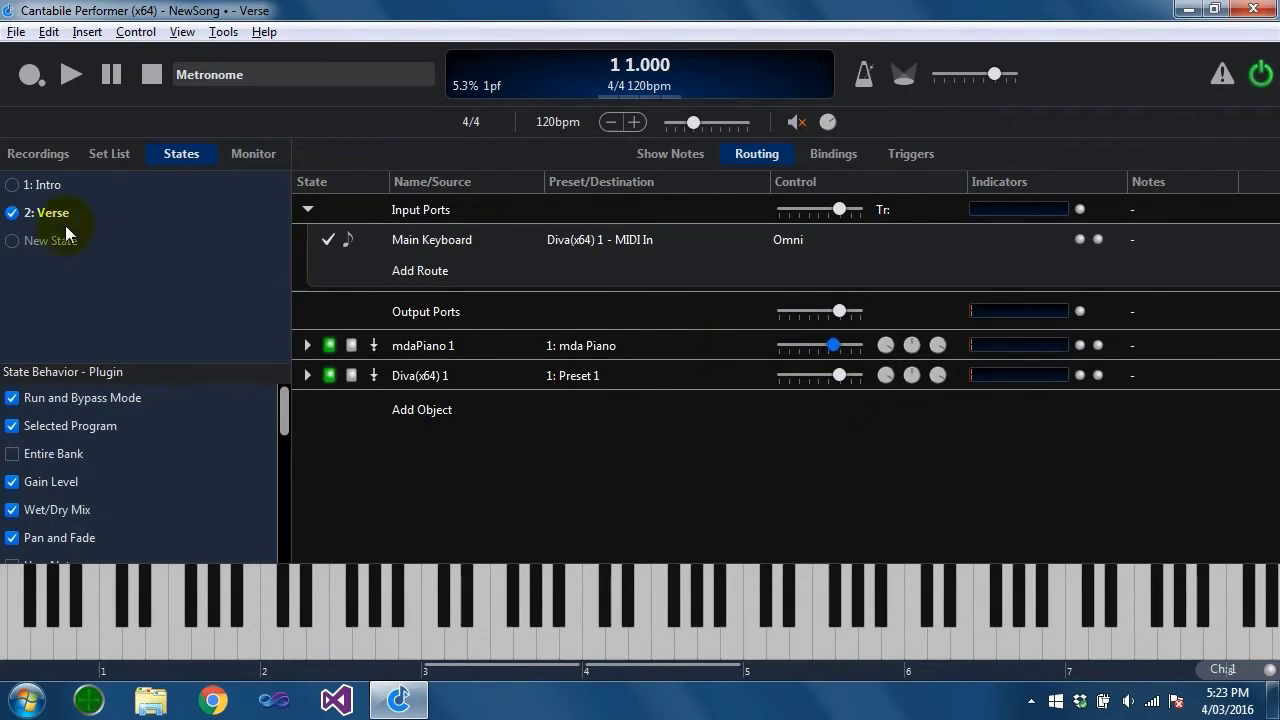
pyautogui.click(14, 184)
pyautogui.click(14, 211)
pyautogui.click(15, 189)
pyautogui.click(14, 211)
# - Give mdaPiano the 6: Dark Piano preset in Verse and compare with Intro's preset
pyautogui.click(620, 347)
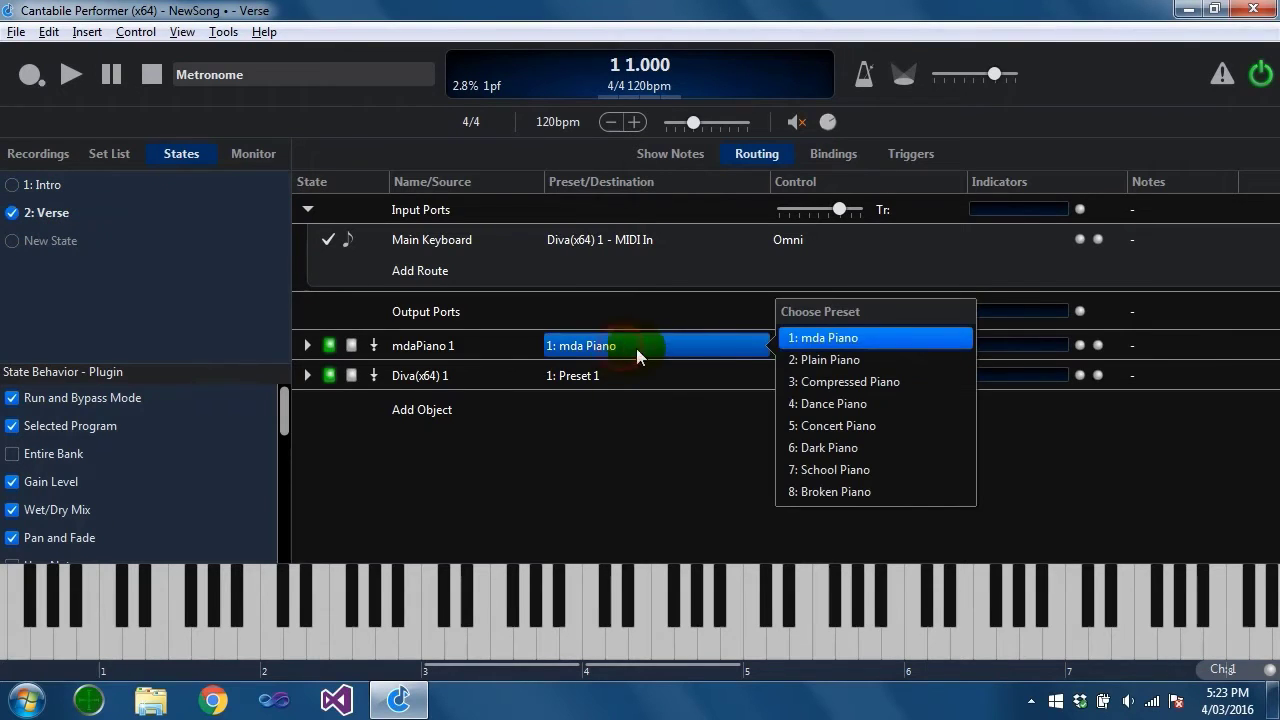
pyautogui.click(862, 450)
pyautogui.click(13, 186)
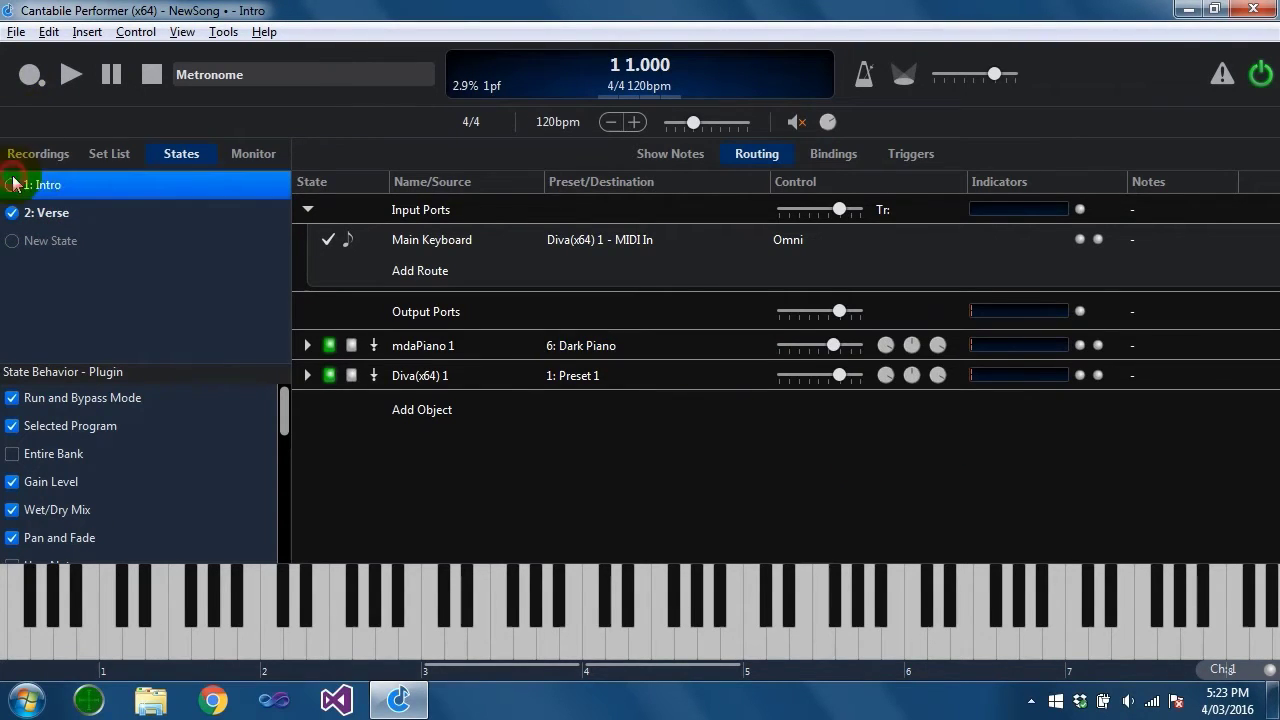
pyautogui.click(11, 212)
pyautogui.click(12, 186)
pyautogui.click(11, 211)
pyautogui.click(12, 186)
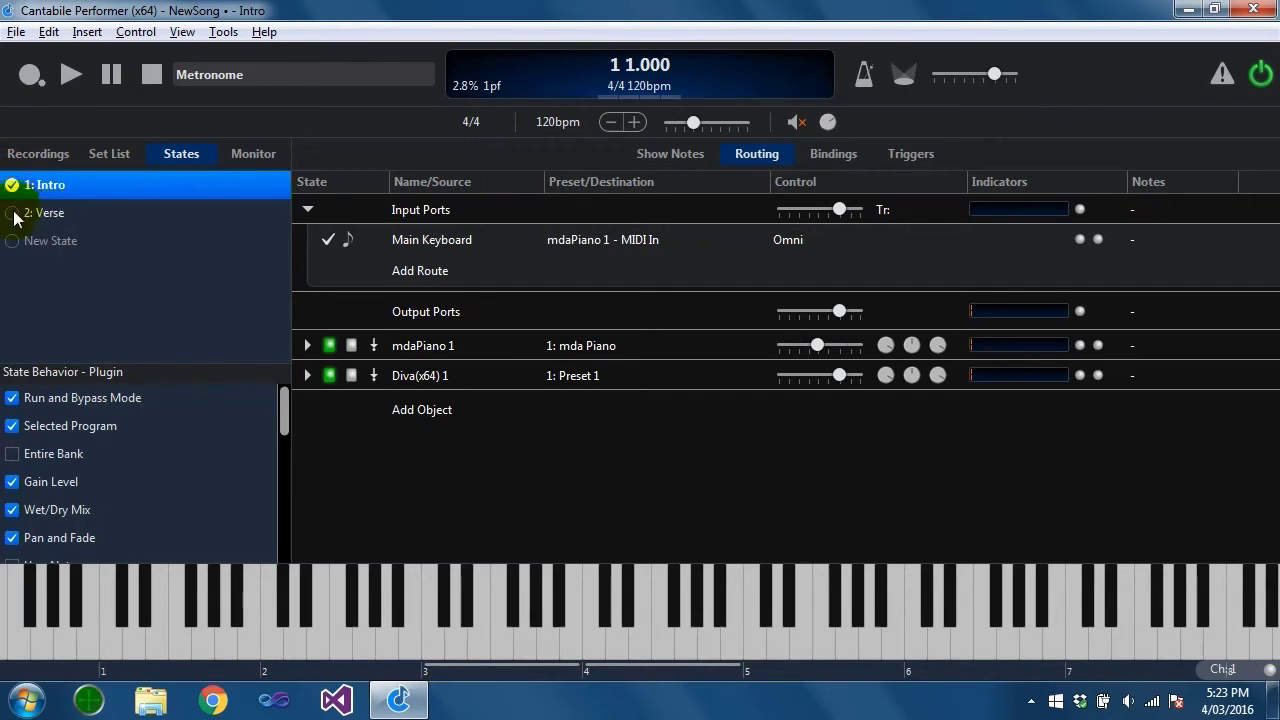
pyautogui.click(11, 211)
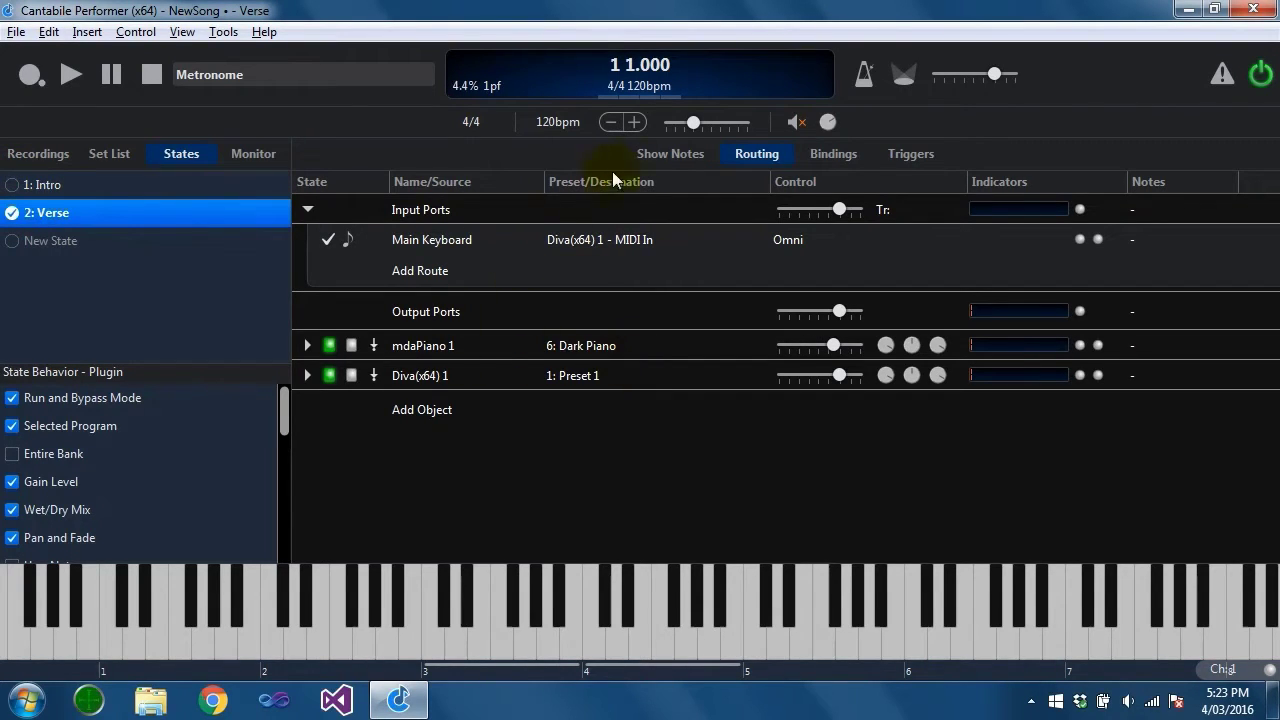
pyautogui.click(555, 126)
pyautogui.click(555, 126)
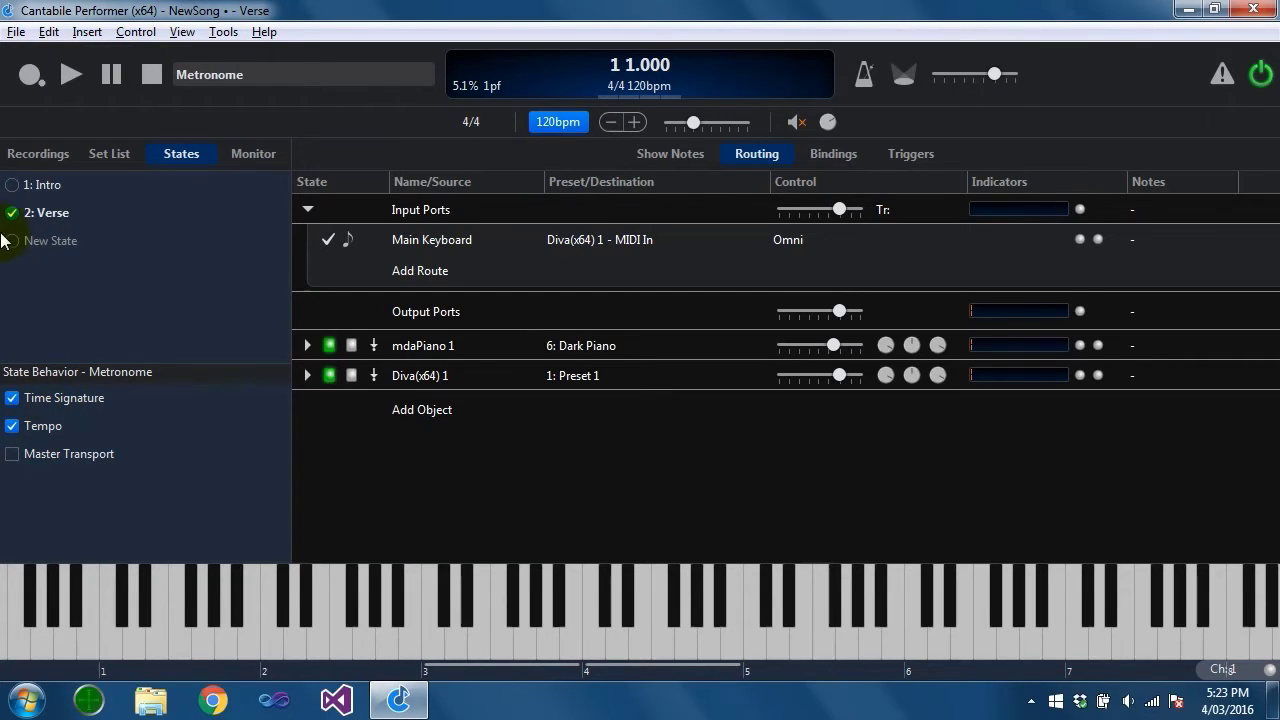
# - Set Verse's tempo to 60bpm and compare it with Intro's 120bpm
pyautogui.click(562, 124)
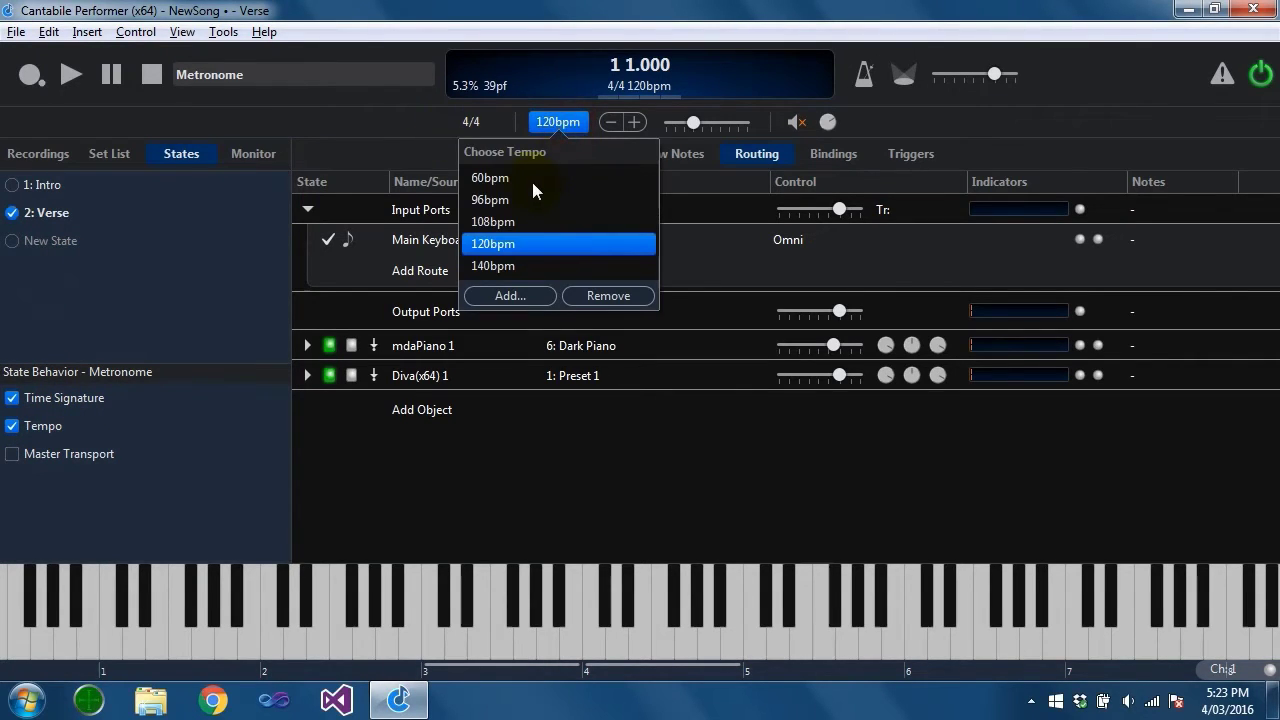
pyautogui.click(18, 185)
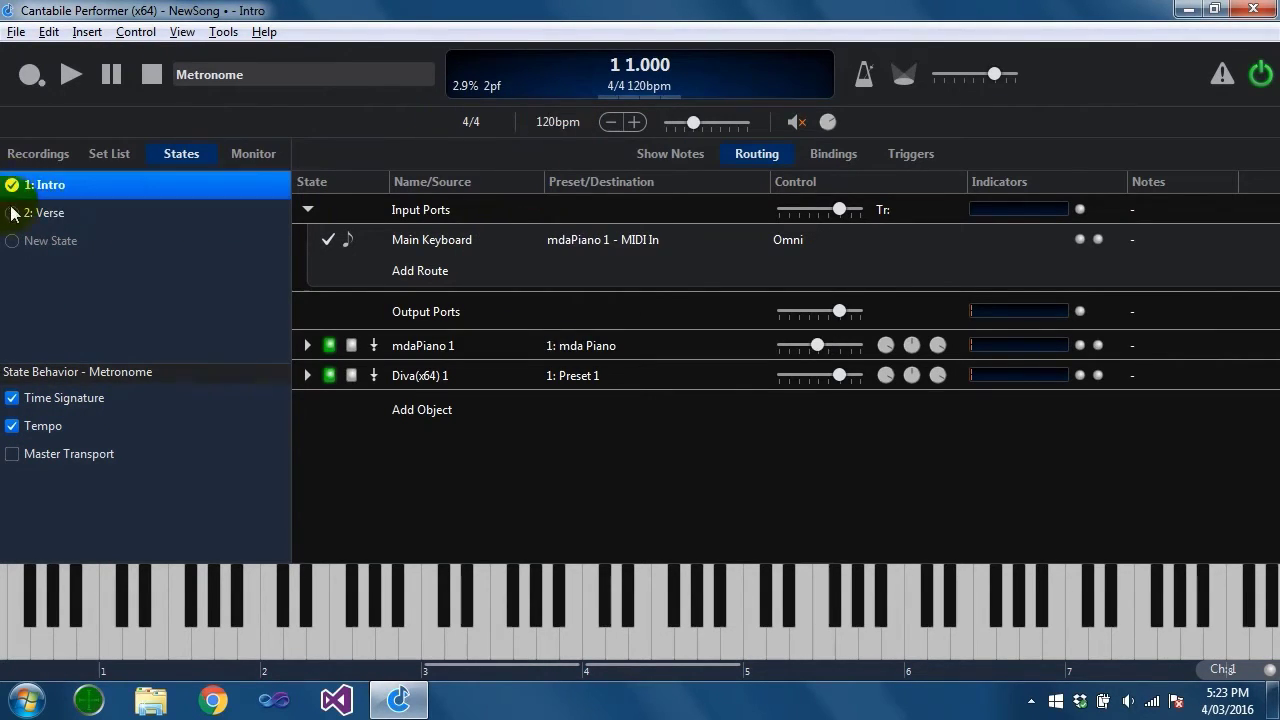
pyautogui.click(14, 213)
pyautogui.click(14, 186)
pyautogui.click(14, 214)
pyautogui.click(15, 185)
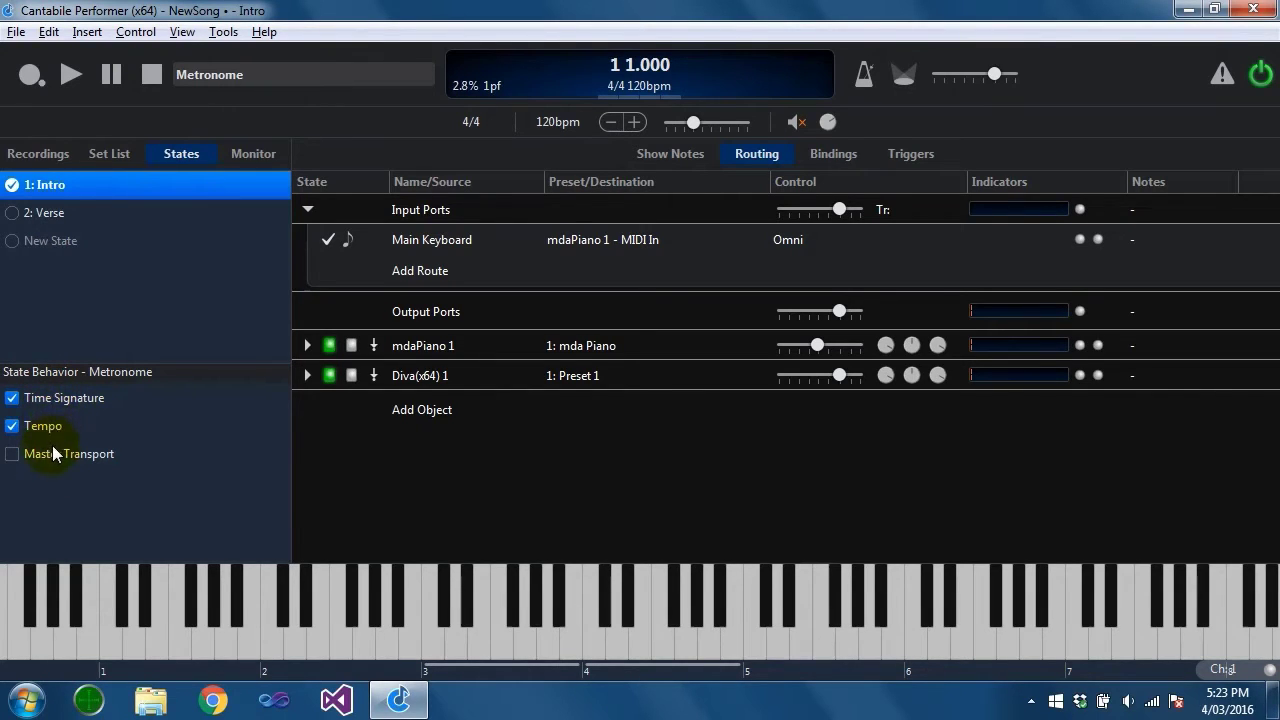
# - Raise mdaPiano's gain to about -0.4 dB and compare it across Intro and Verse
pyautogui.click(468, 348)
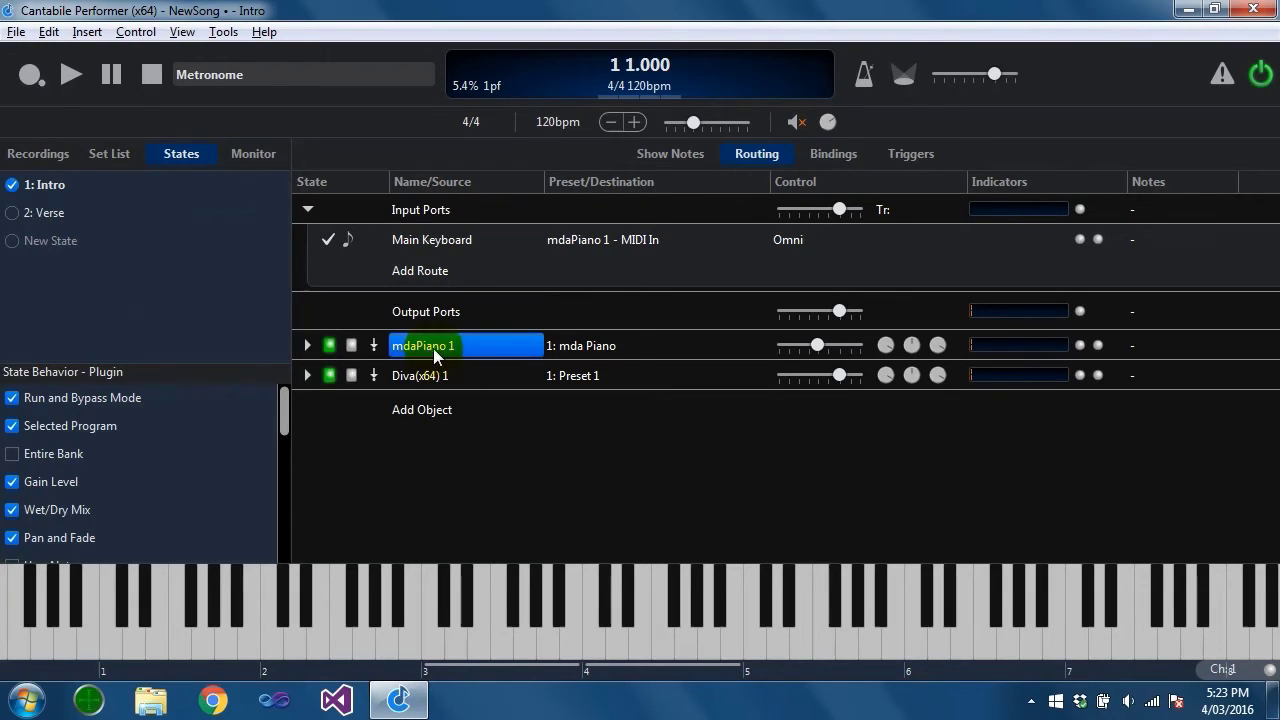
pyautogui.moveTo(817, 345); pyautogui.dragTo(903, 400)
pyautogui.click(12, 212)
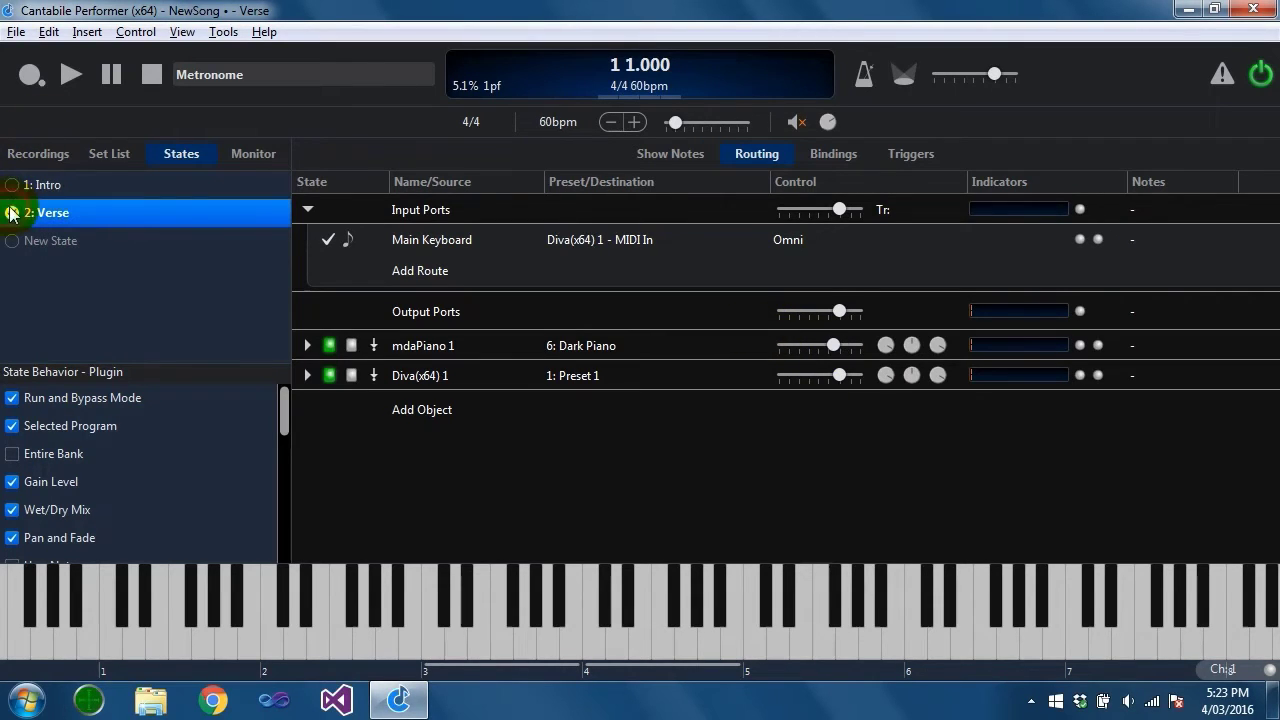
pyautogui.click(12, 185)
pyautogui.click(12, 212)
pyautogui.click(12, 185)
pyautogui.click(12, 212)
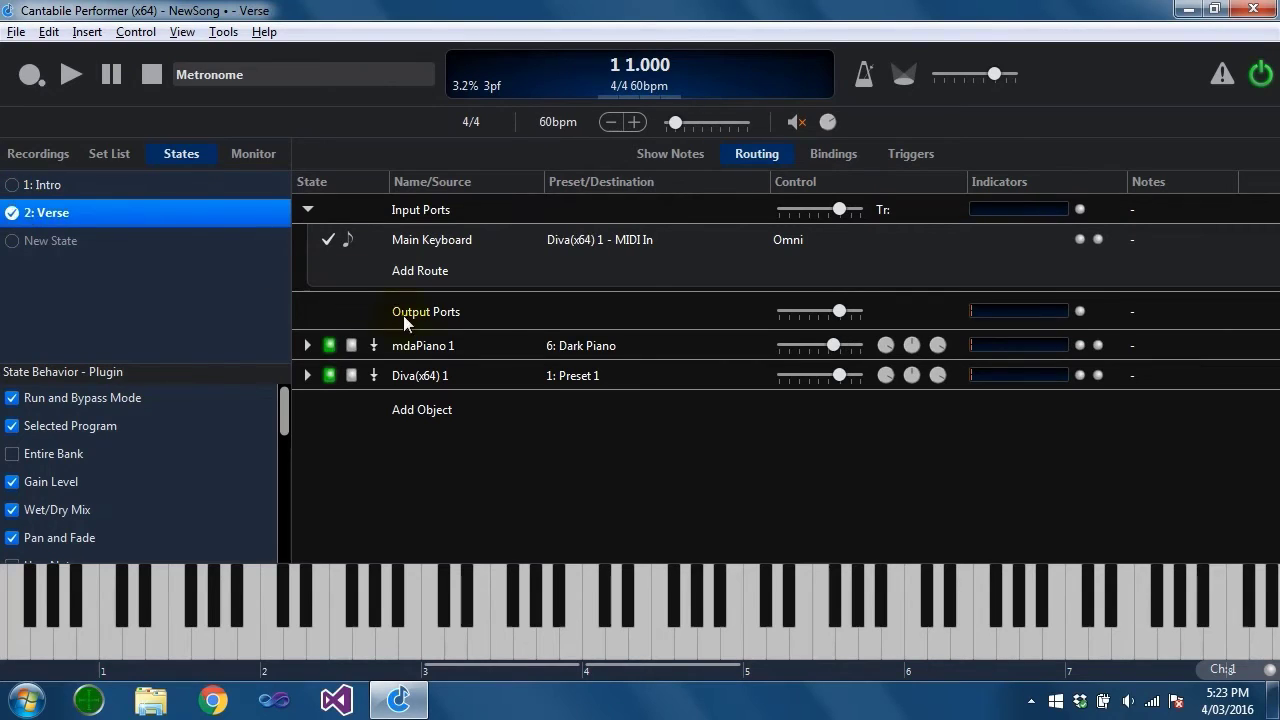
# - Untick Gain Level in mdaPiano 1's state behavior and set its gain to 0 dB
pyautogui.click(450, 348)
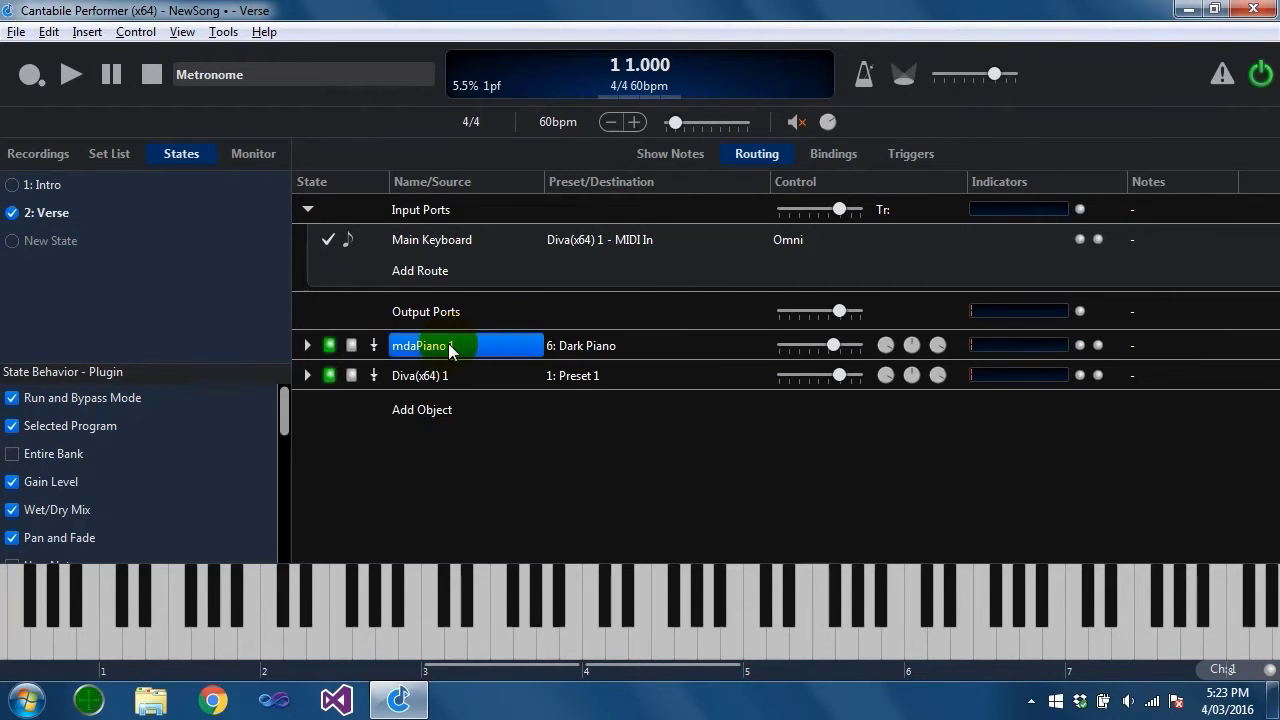
pyautogui.click(13, 483)
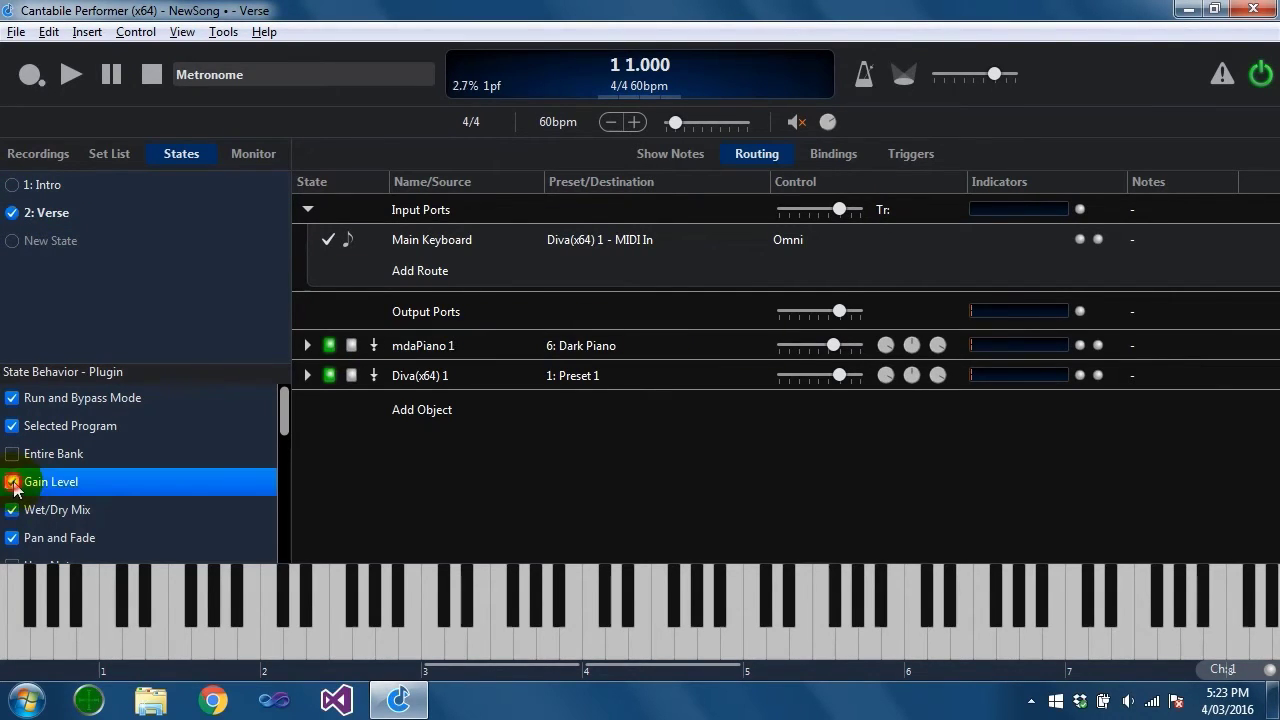
pyautogui.click(833, 345)
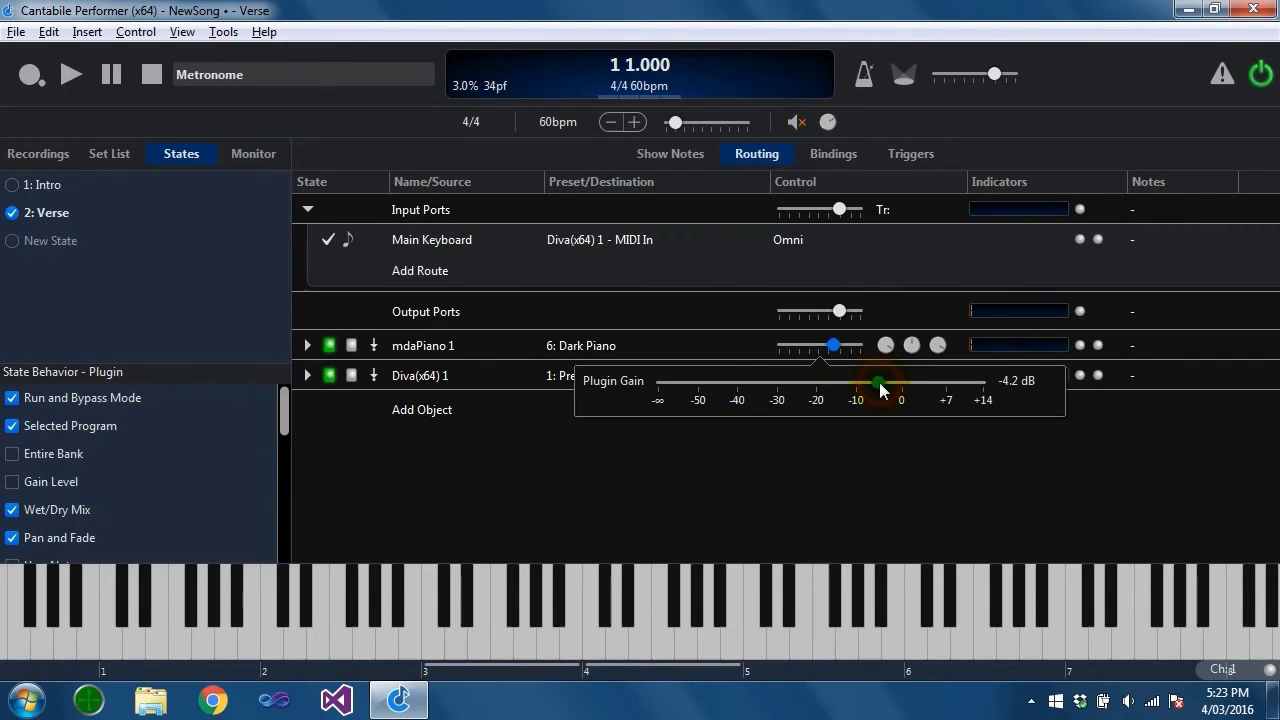
pyautogui.moveTo(881, 390); pyautogui.dragTo(900, 386)
pyautogui.click(13, 185)
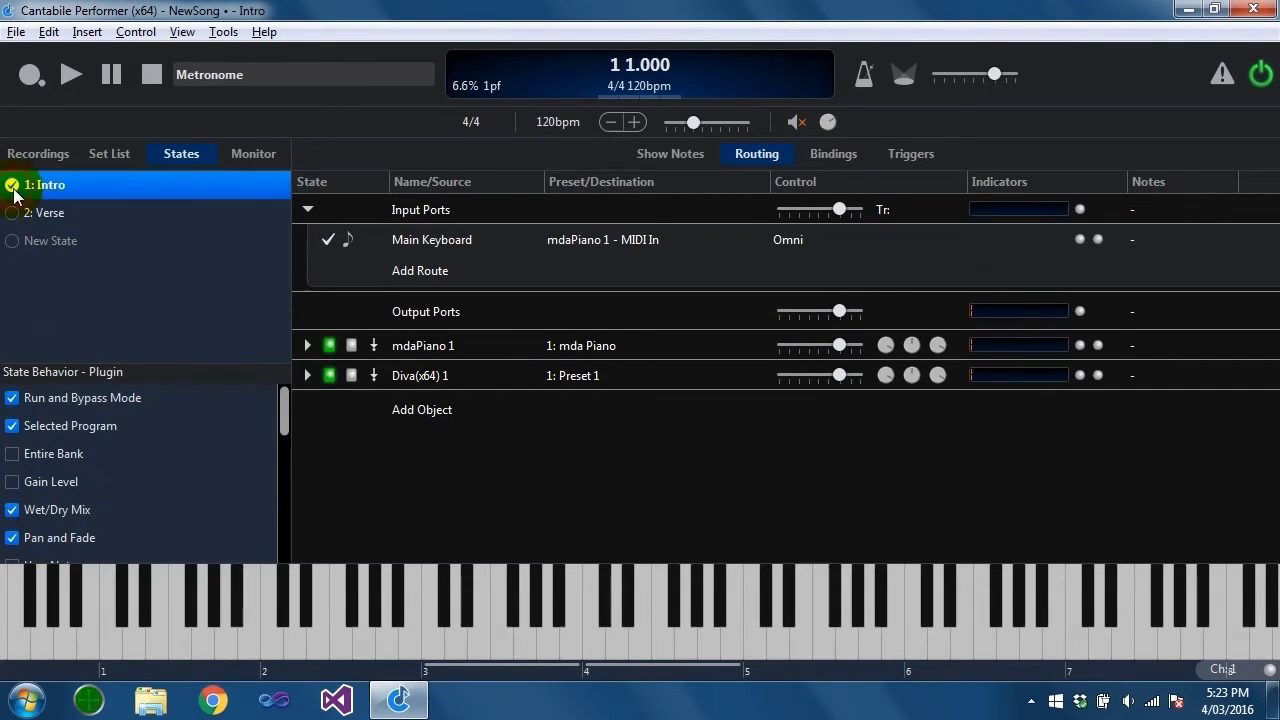
pyautogui.click(13, 213)
pyautogui.click(13, 185)
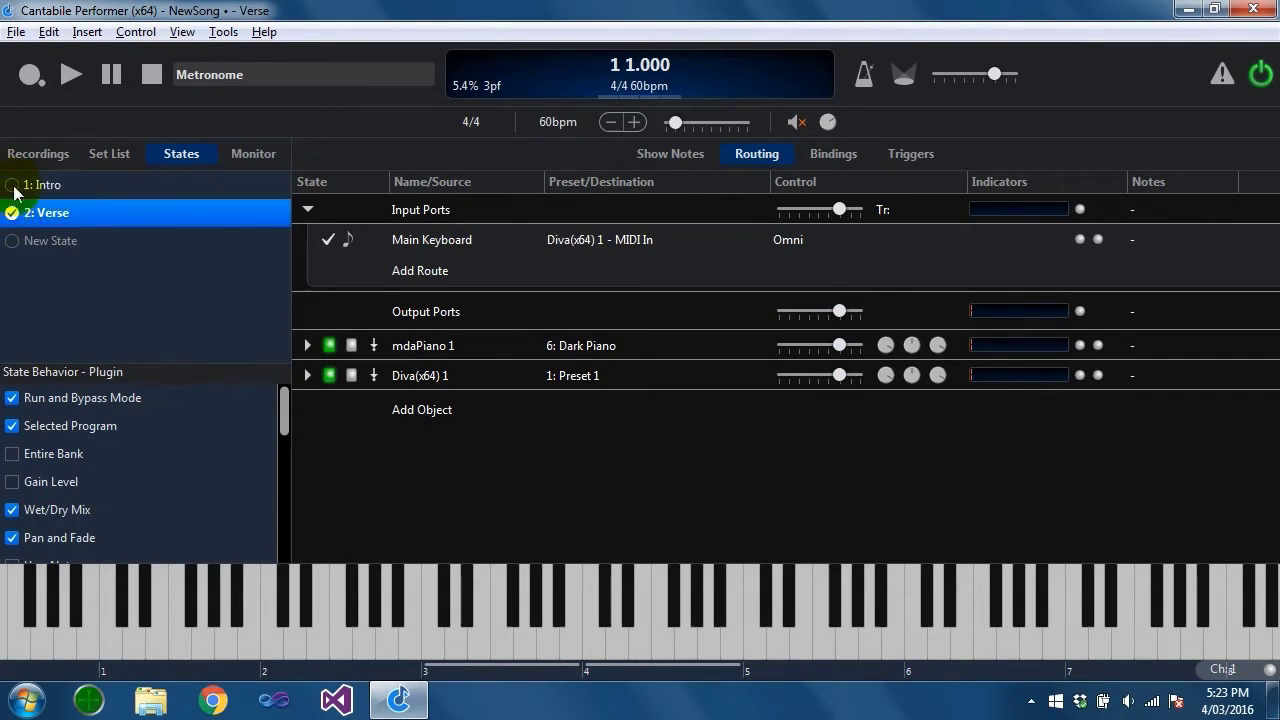
# - Lower the shared gain to about -13.6 dB and confirm both states match
pyautogui.click(839, 345)
pyautogui.moveTo(897, 383); pyautogui.dragTo(763, 385)
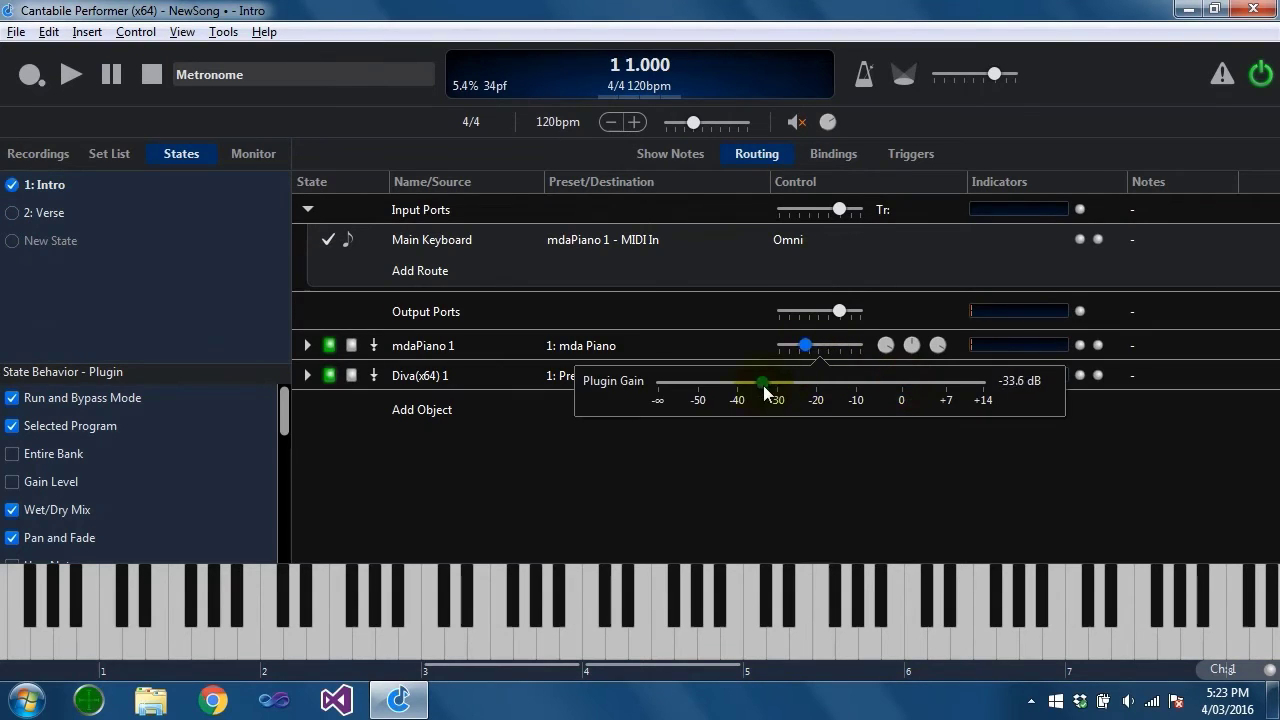
pyautogui.click(9, 212)
pyautogui.click(13, 185)
pyautogui.click(13, 211)
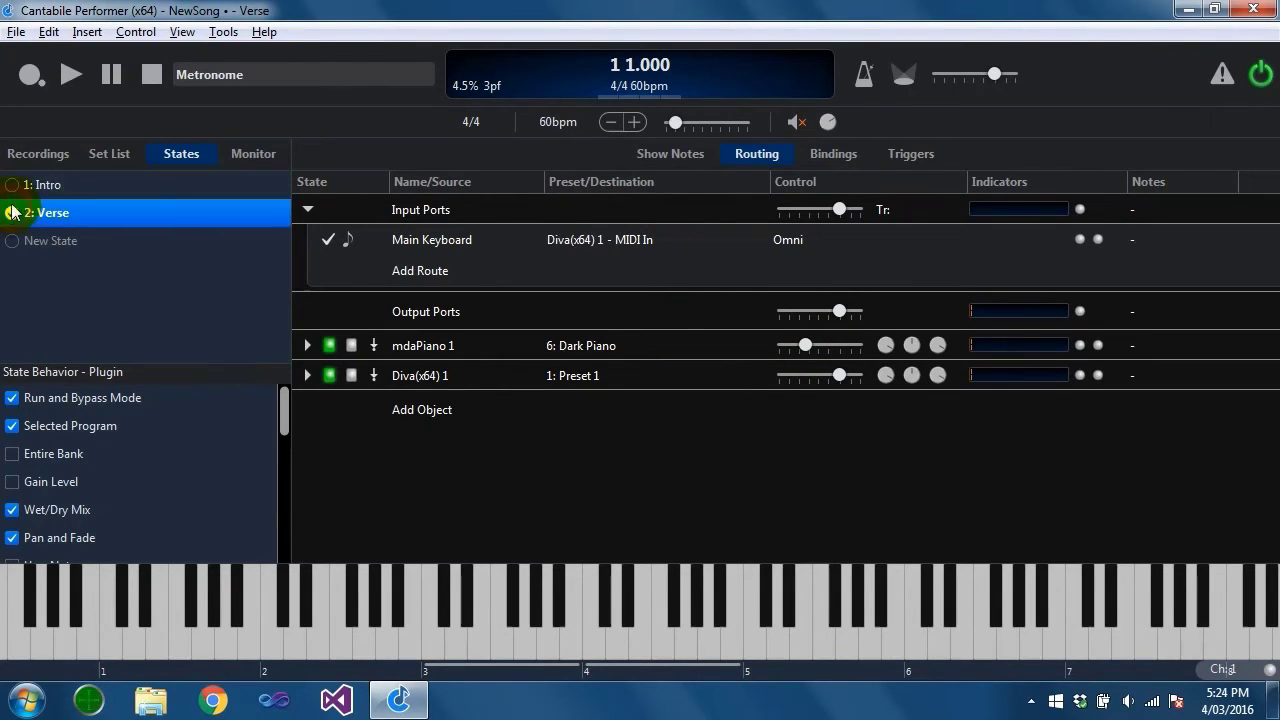
pyautogui.click(13, 185)
pyautogui.click(13, 212)
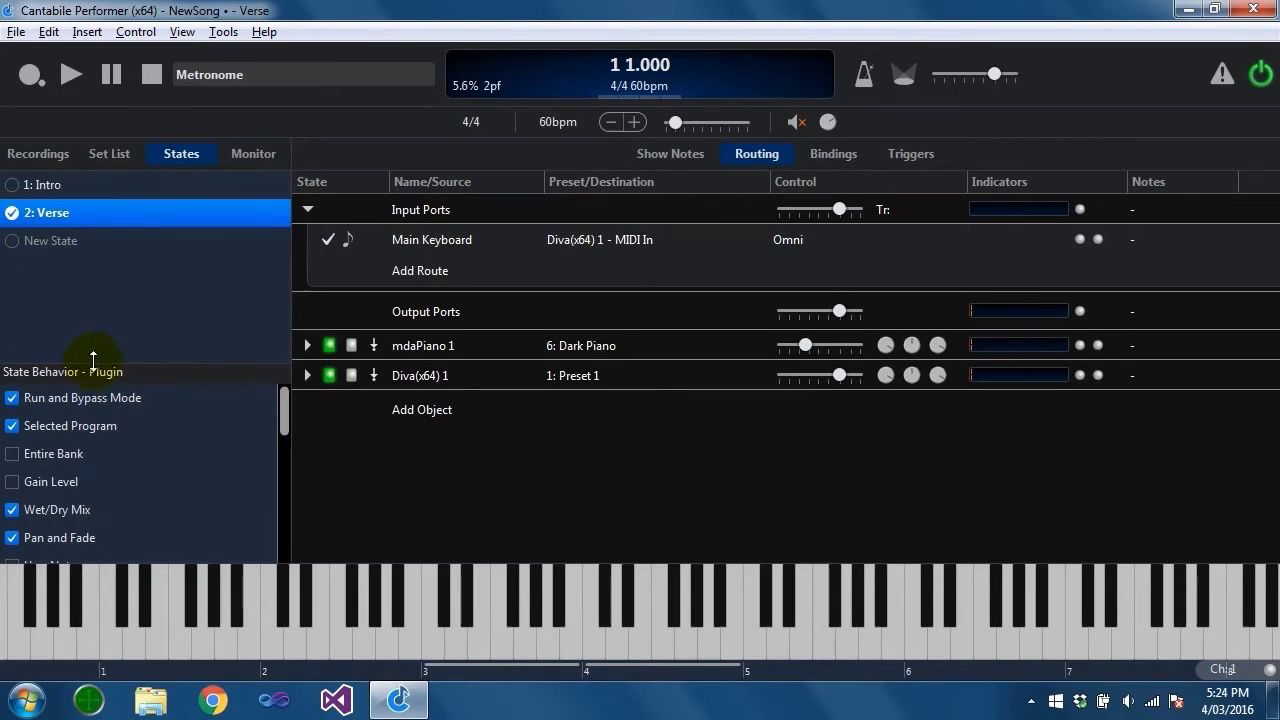
pyautogui.moveTo(94, 360); pyautogui.dragTo(115, 305)
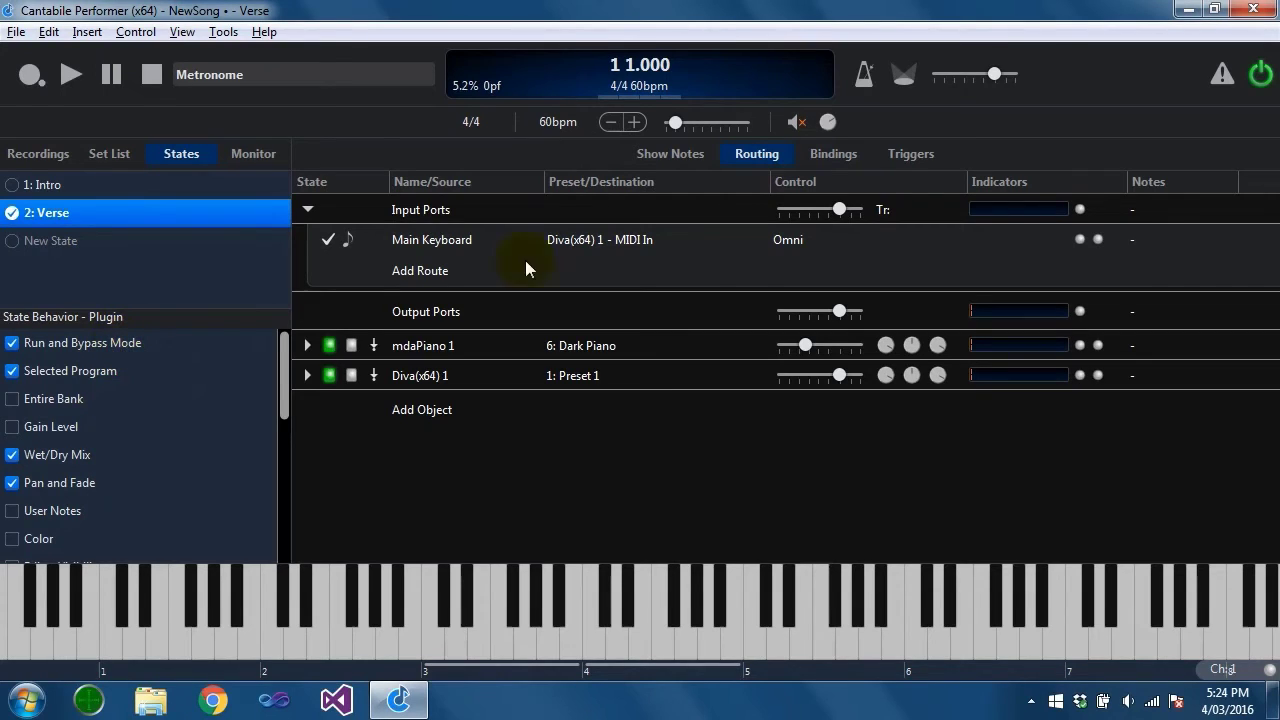
# - Enlarge the States list area, pushing the State Behavior panel lower
pyautogui.click(540, 121)
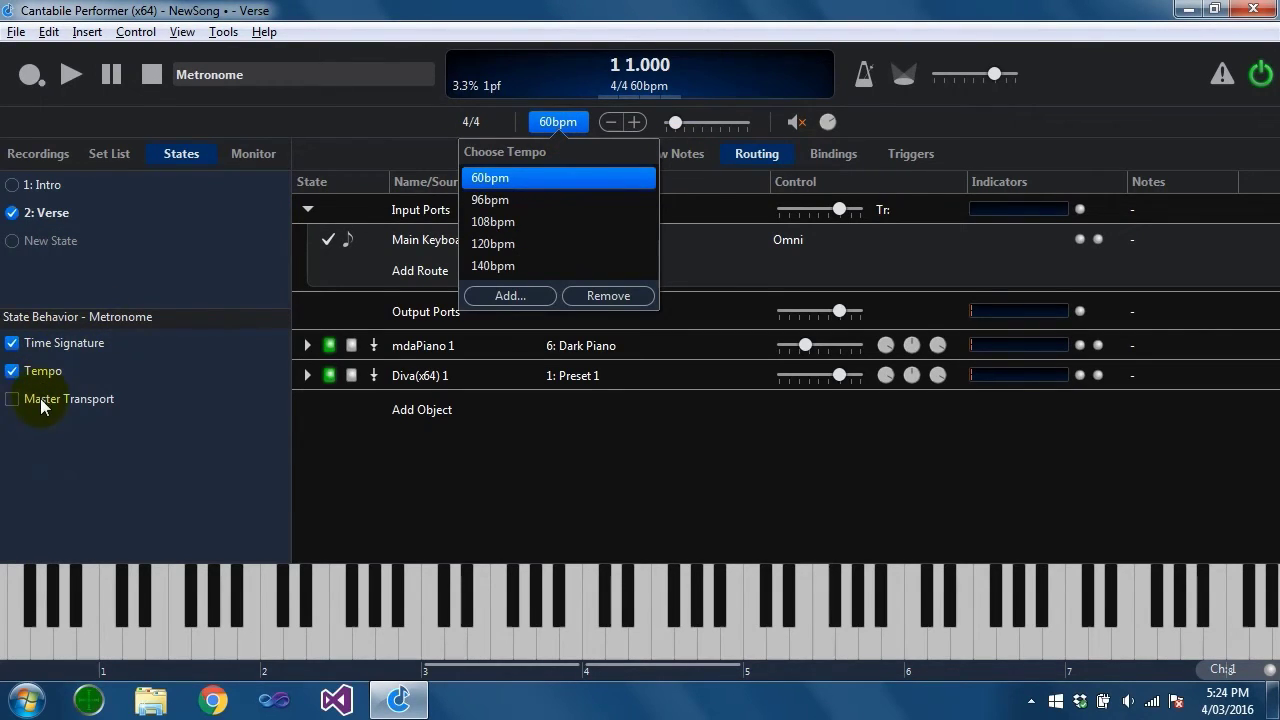
pyautogui.click(578, 124)
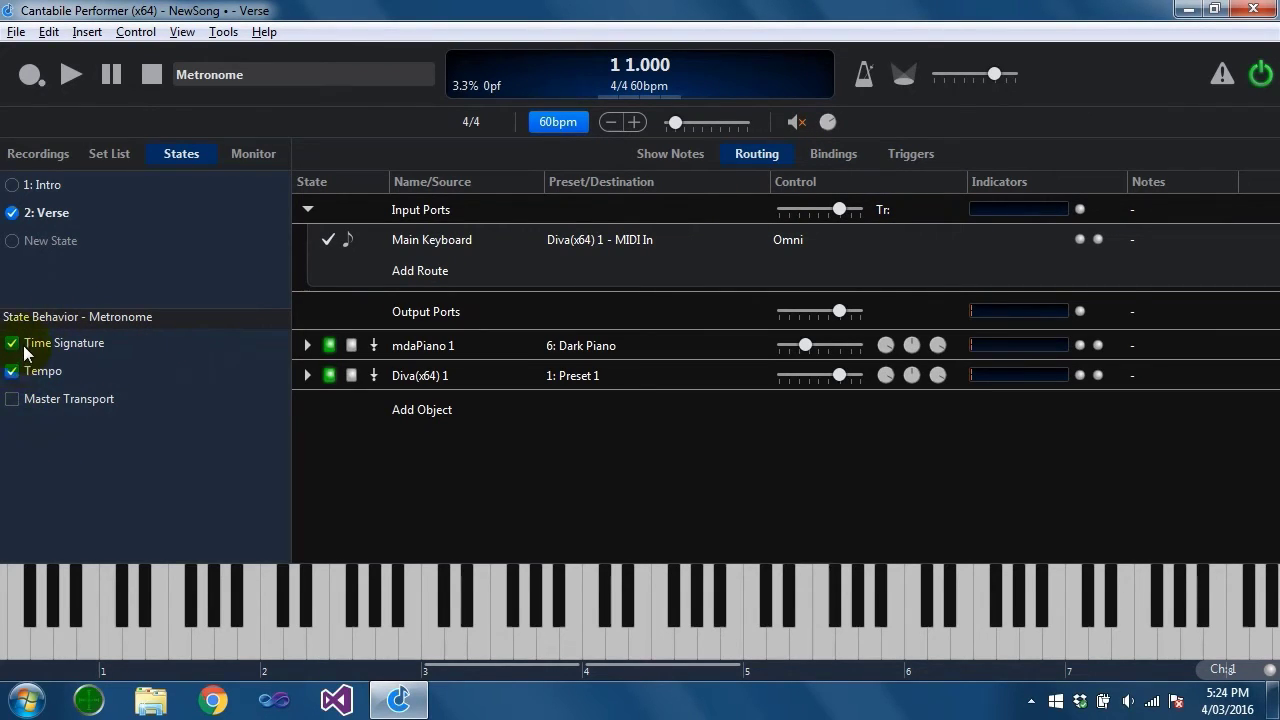
pyautogui.click(70, 308)
pyautogui.moveTo(70, 308); pyautogui.dragTo(72, 397)
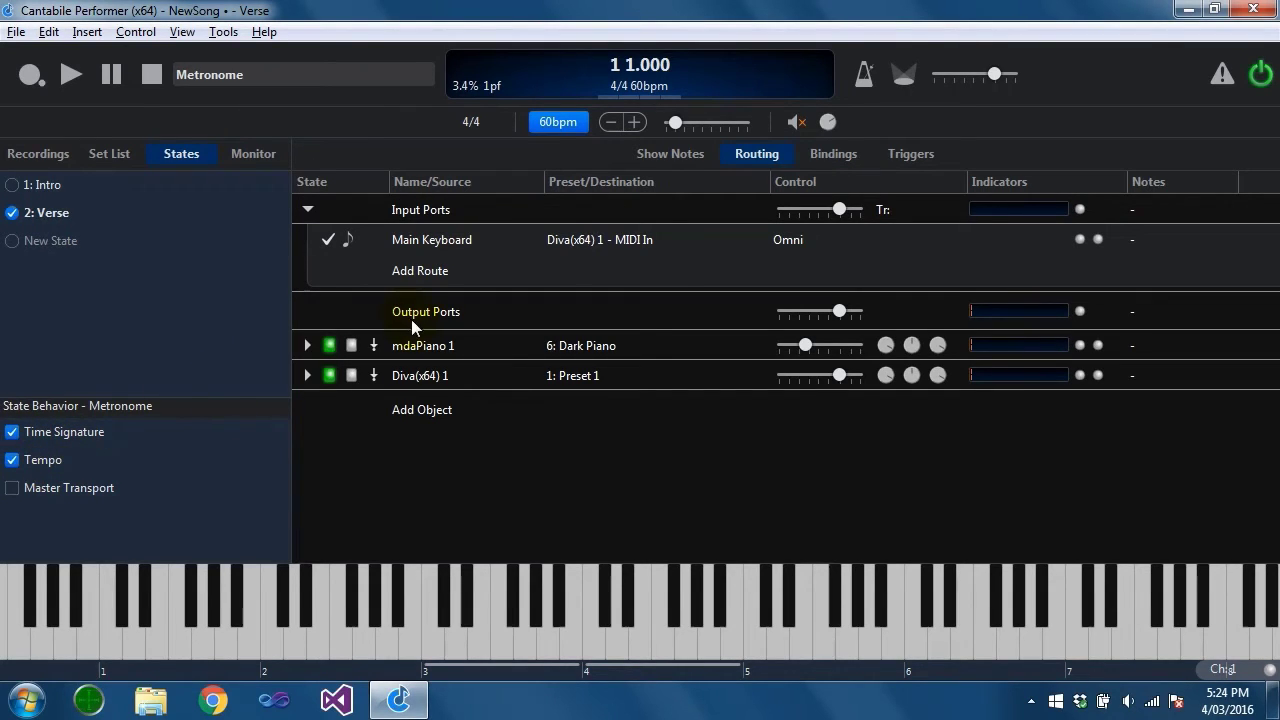
# - Raise mdaPiano 1's gain in Intro and re-tick Gain Level in its state behavior
pyautogui.click(36, 186)
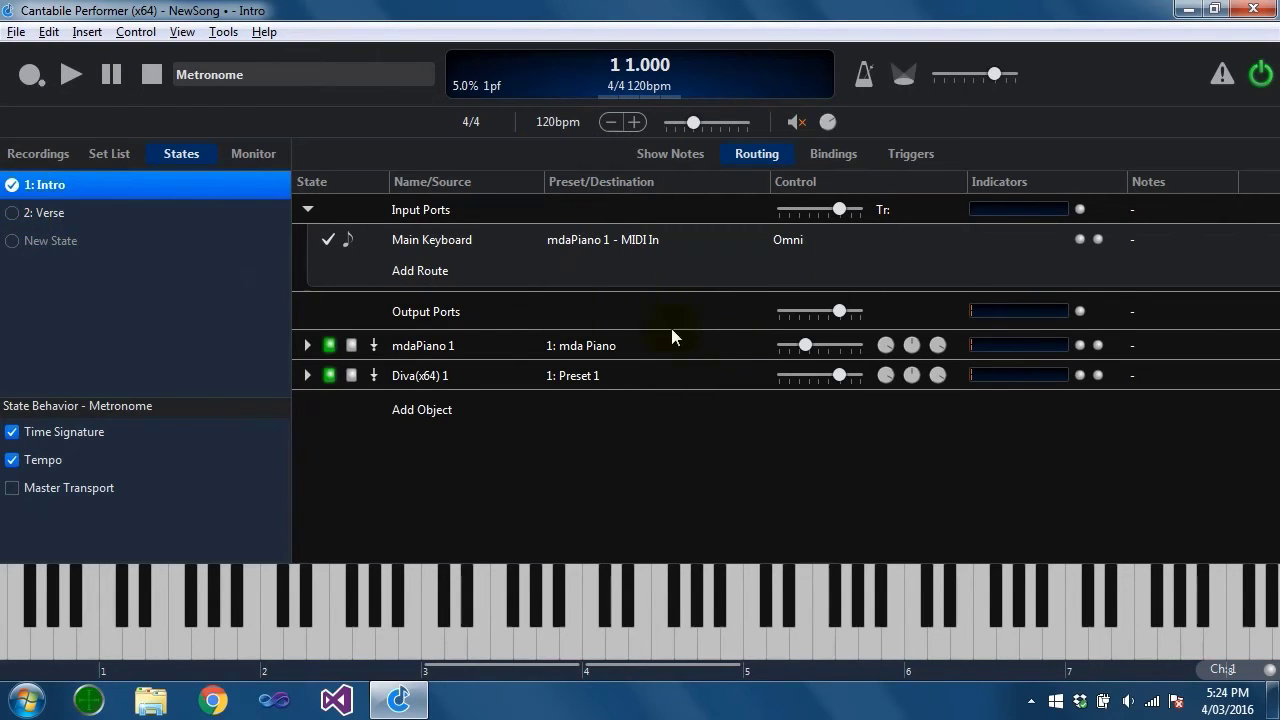
pyautogui.moveTo(806, 345); pyautogui.dragTo(830, 346)
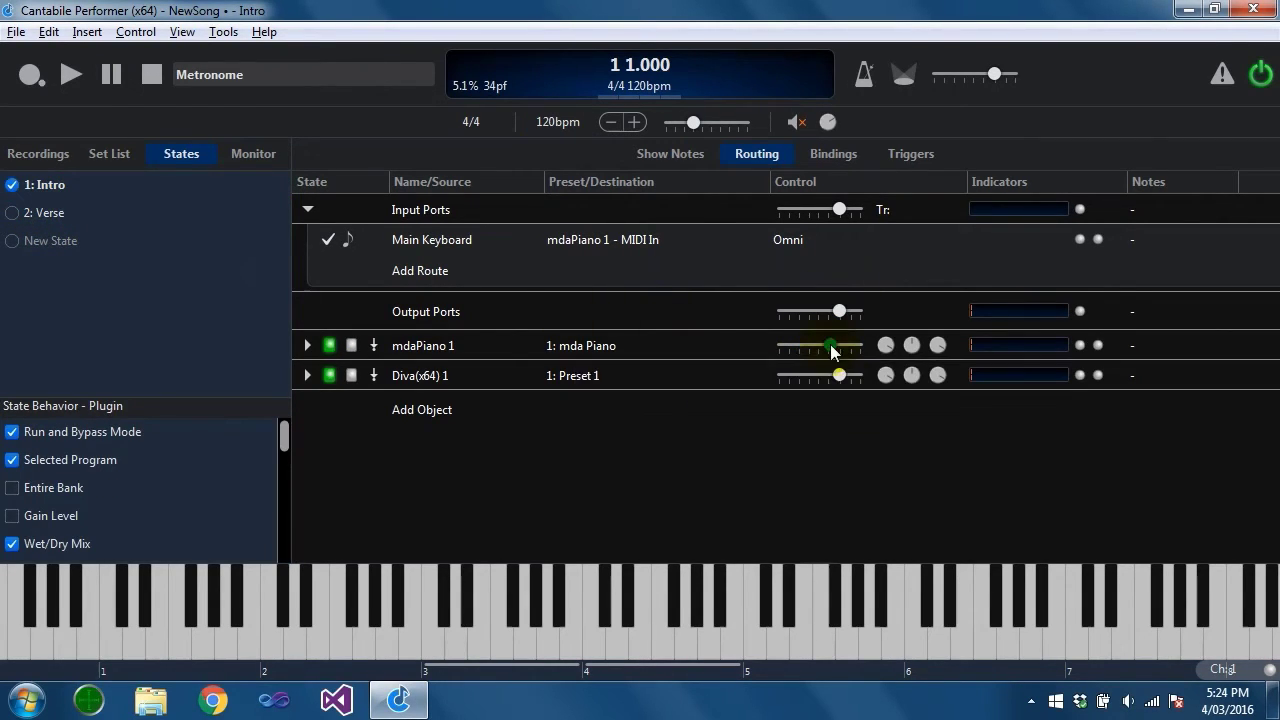
pyautogui.click(12, 211)
pyautogui.click(8, 185)
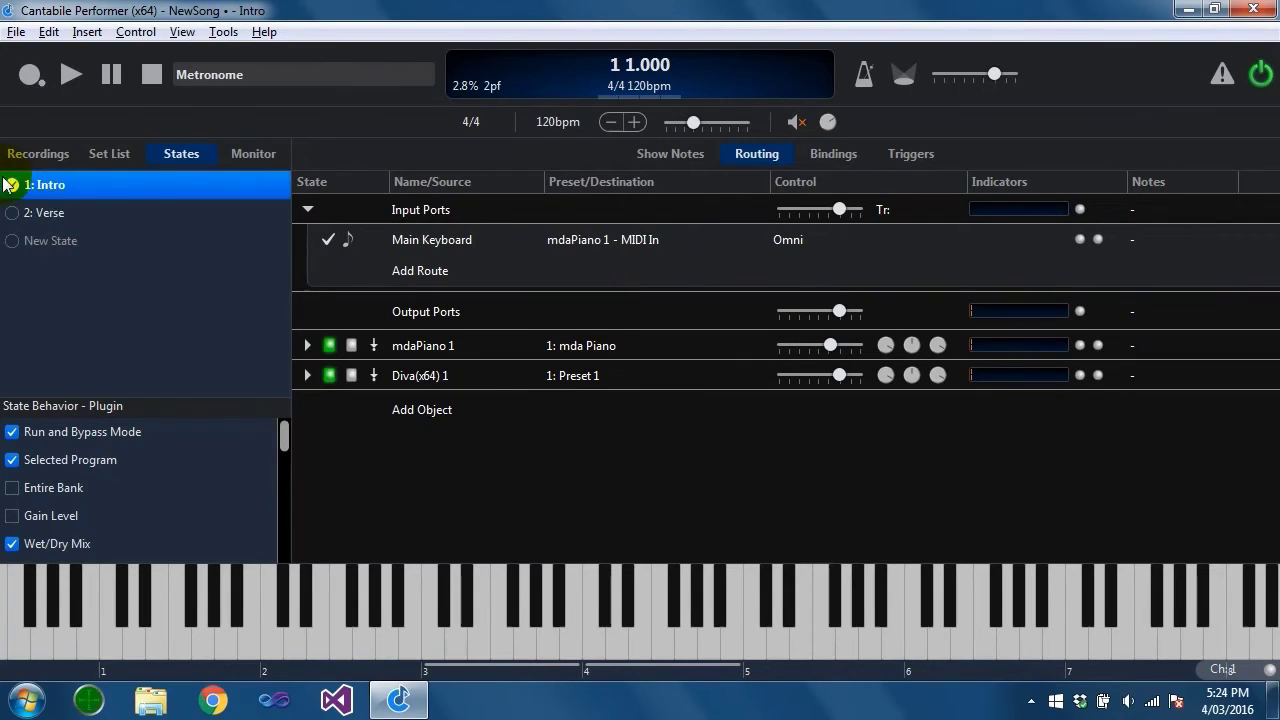
pyautogui.click(13, 516)
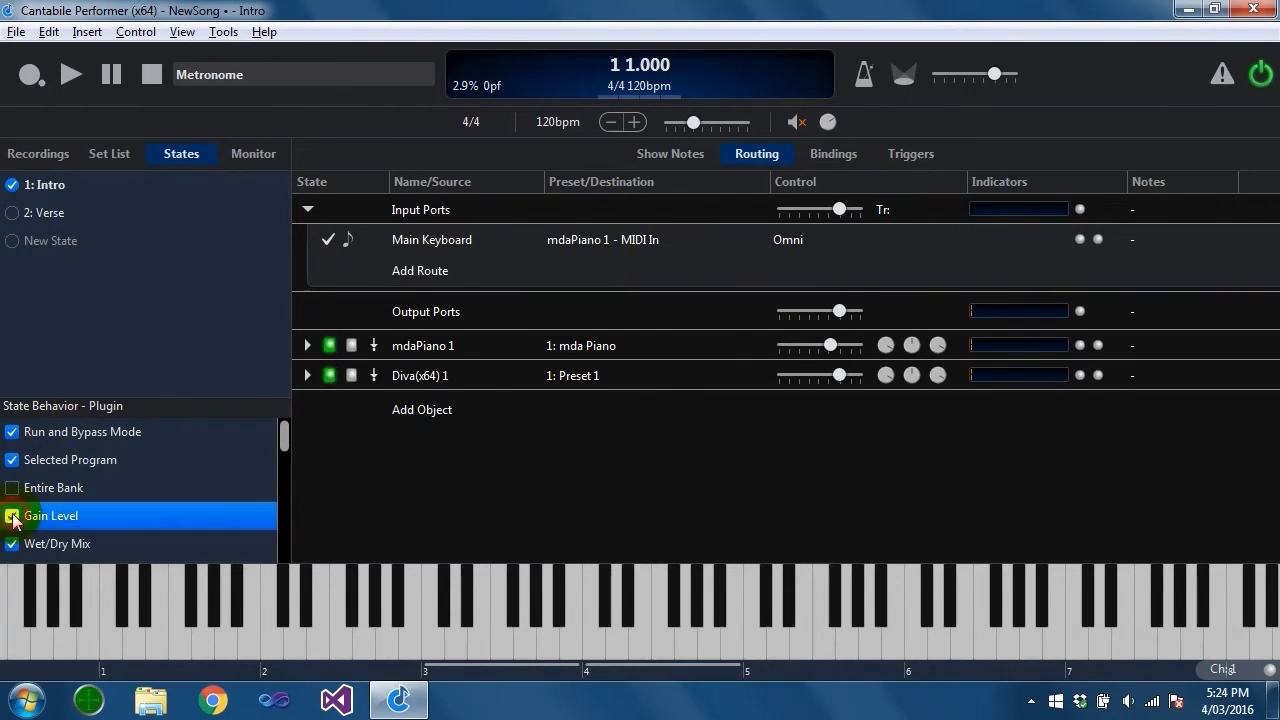
pyautogui.click(11, 515)
pyautogui.click(12, 515)
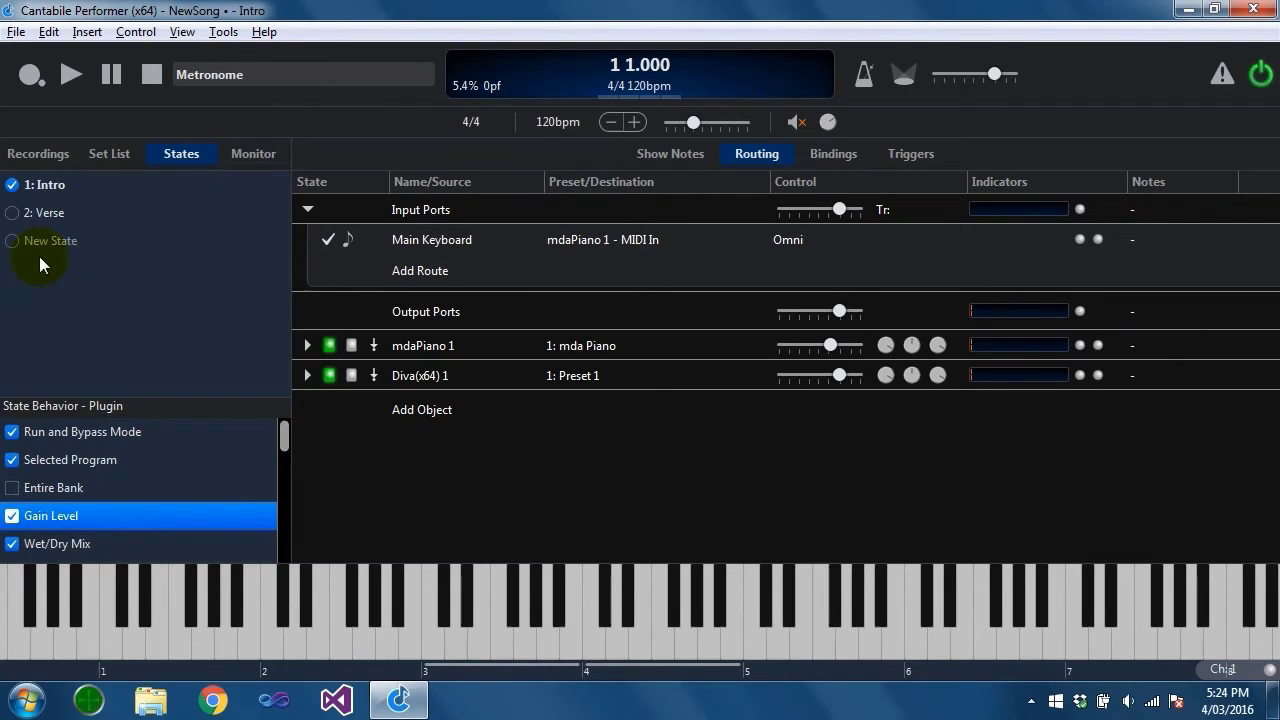
# - Lower mdaPiano 1's gain in Verse and readjust it in Intro
pyautogui.click(13, 212)
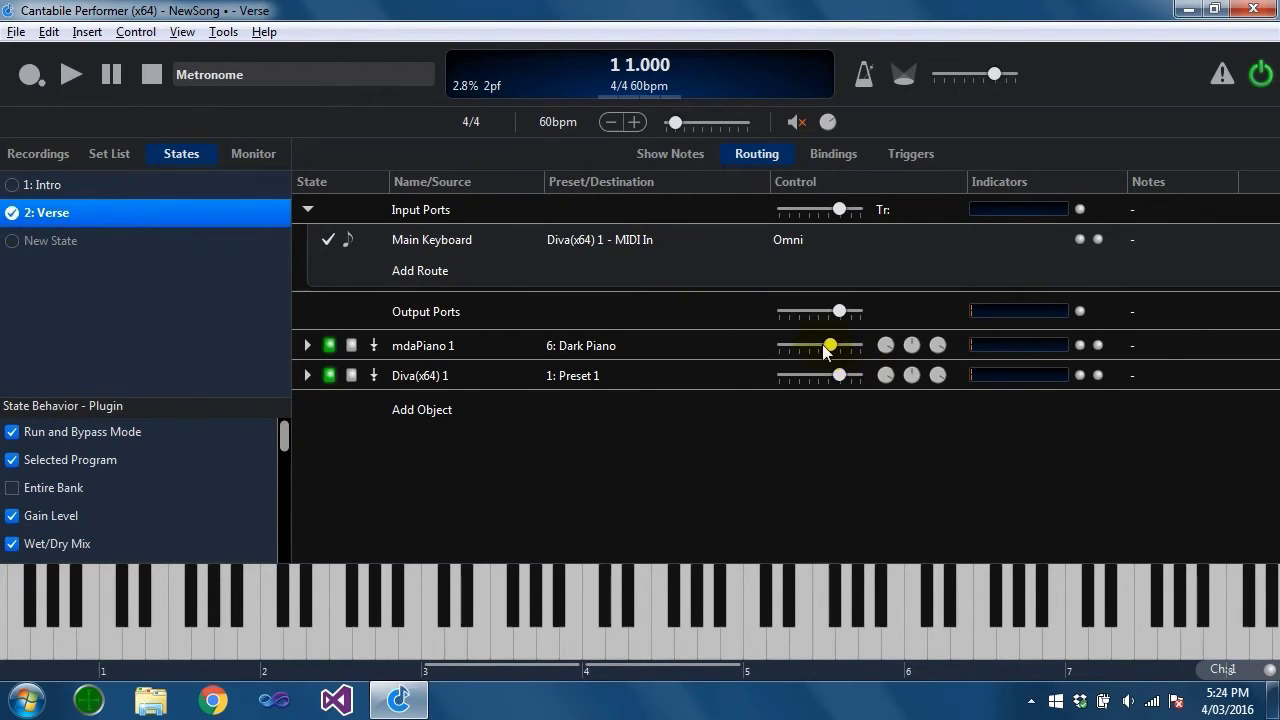
pyautogui.moveTo(826, 352); pyautogui.dragTo(806, 347)
pyautogui.click(14, 186)
pyautogui.moveTo(831, 346); pyautogui.dragTo(805, 390)
# - Switch repeatedly between Intro and Verse to compare their separate gain levels
pyautogui.click(13, 212)
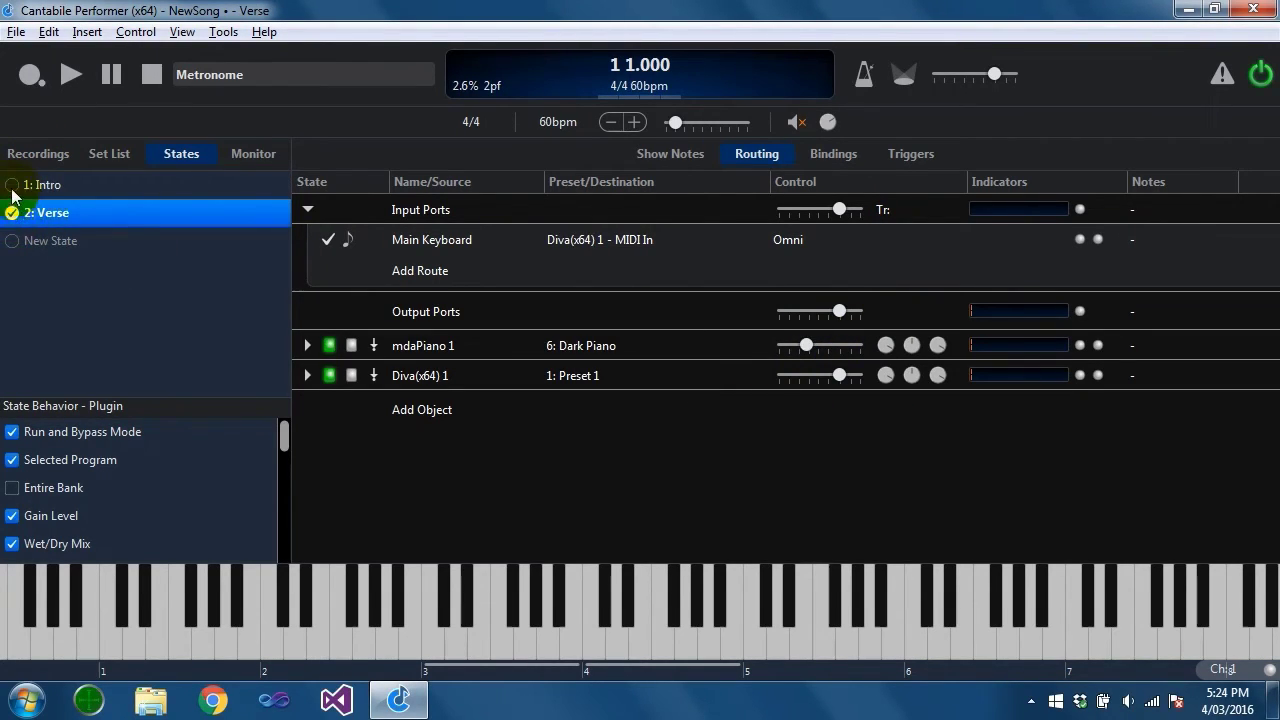
pyautogui.click(13, 188)
pyautogui.click(14, 214)
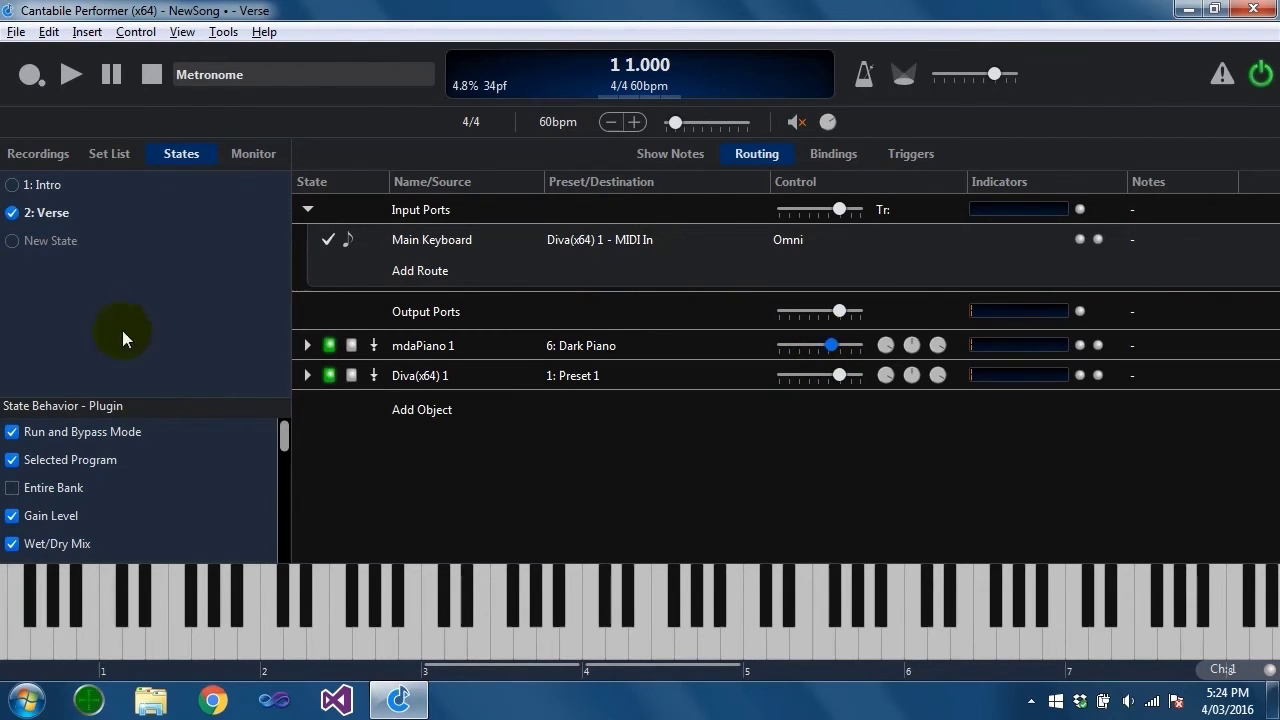
pyautogui.click(14, 188)
pyautogui.click(14, 213)
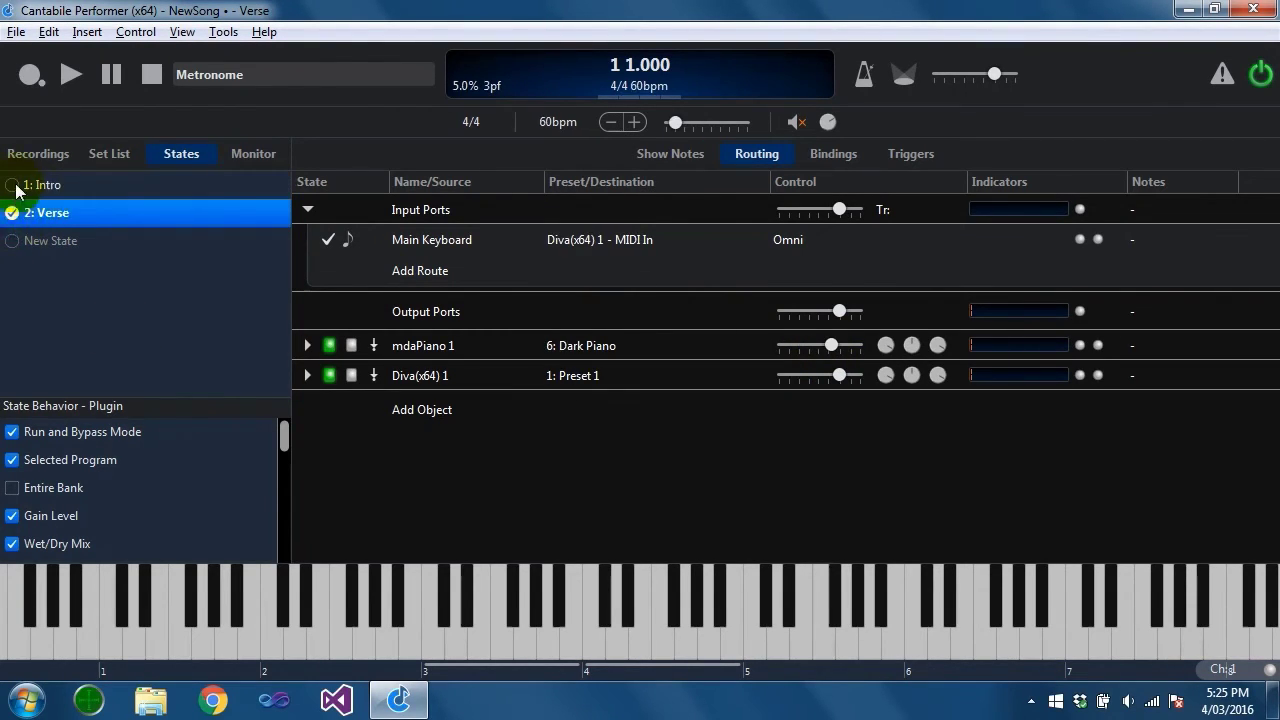
pyautogui.click(13, 186)
pyautogui.click(14, 213)
pyautogui.click(13, 186)
pyautogui.click(14, 213)
pyautogui.click(13, 186)
pyautogui.click(12, 213)
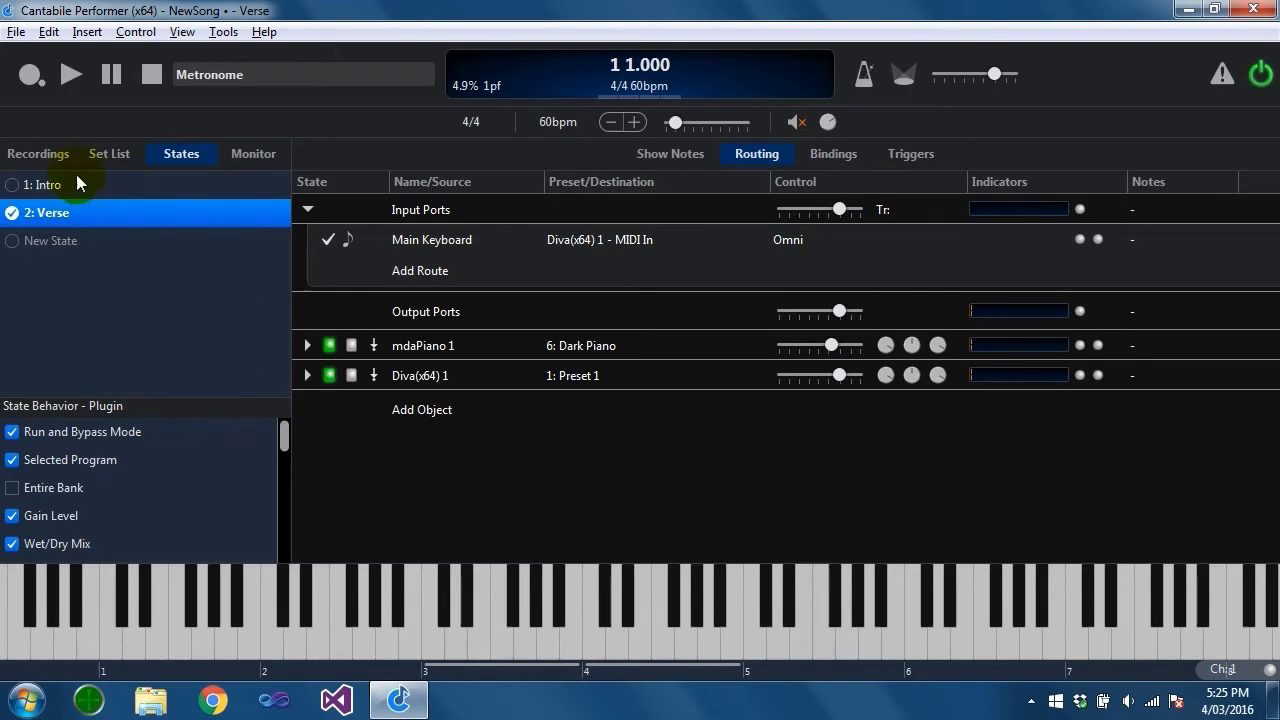
# - Untick Automatically Update States in the Edit menu and verify it stays off
pyautogui.click(48, 31)
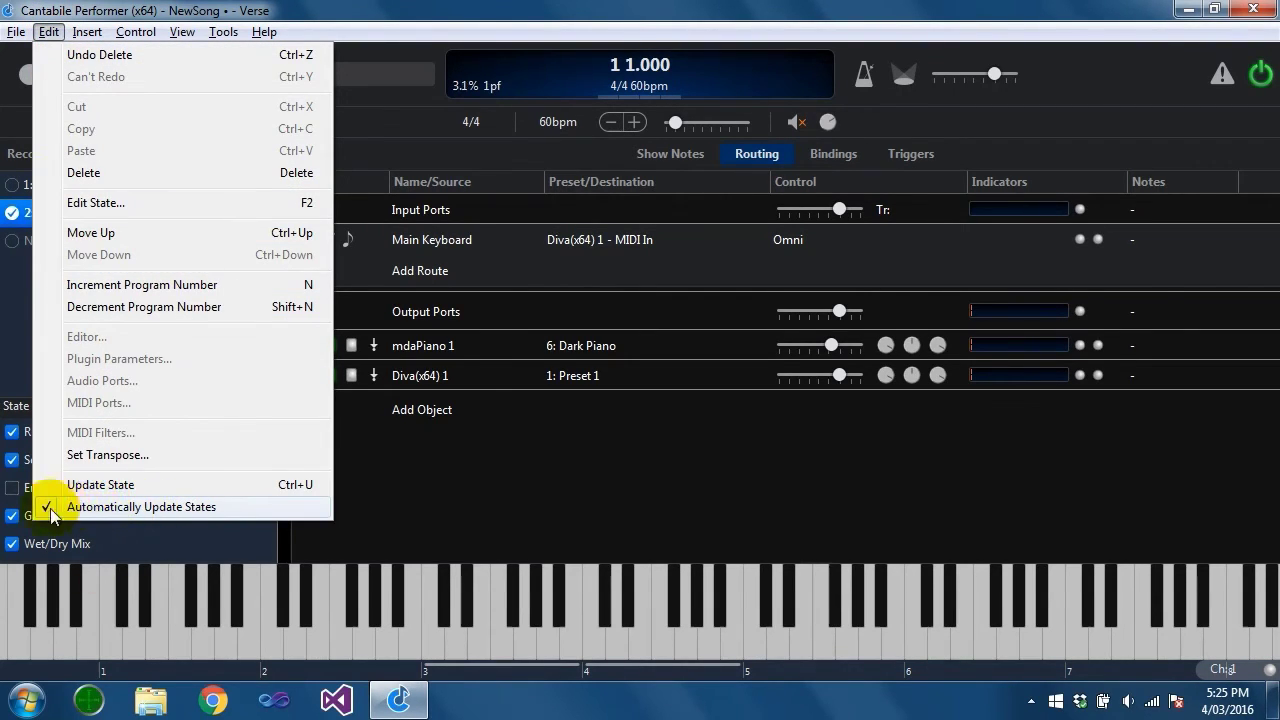
pyautogui.click(112, 509)
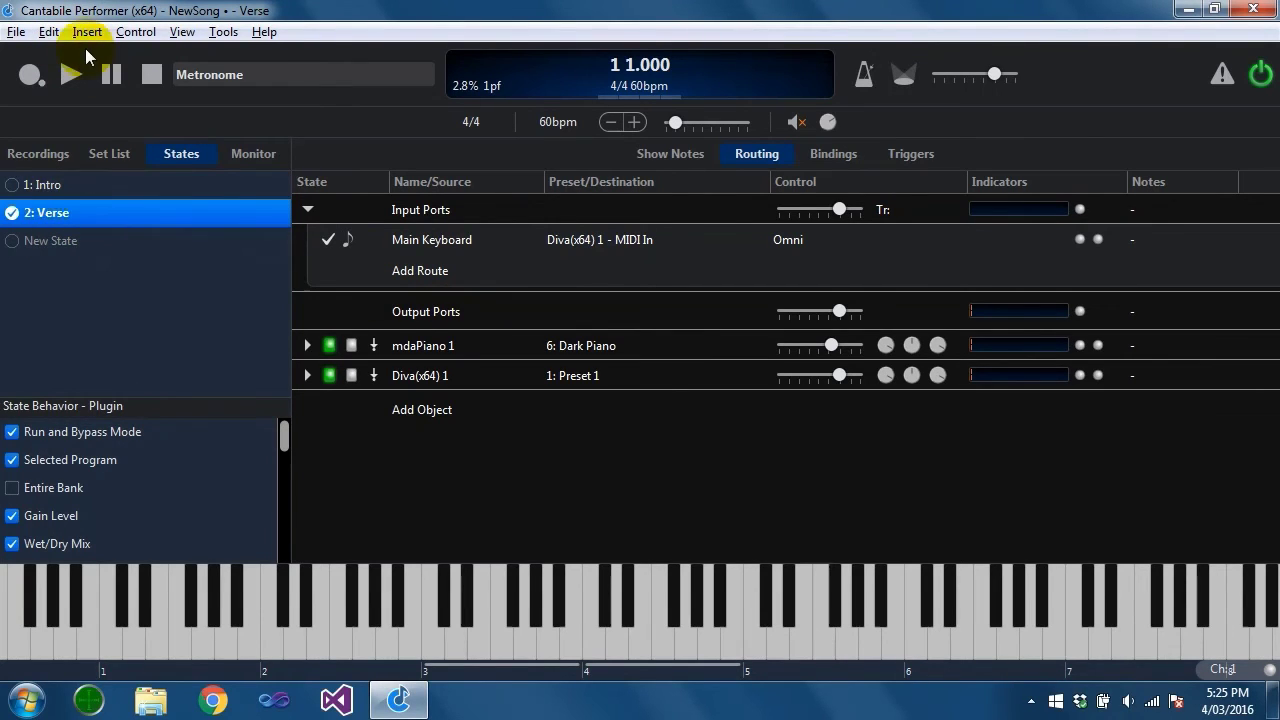
pyautogui.click(49, 32)
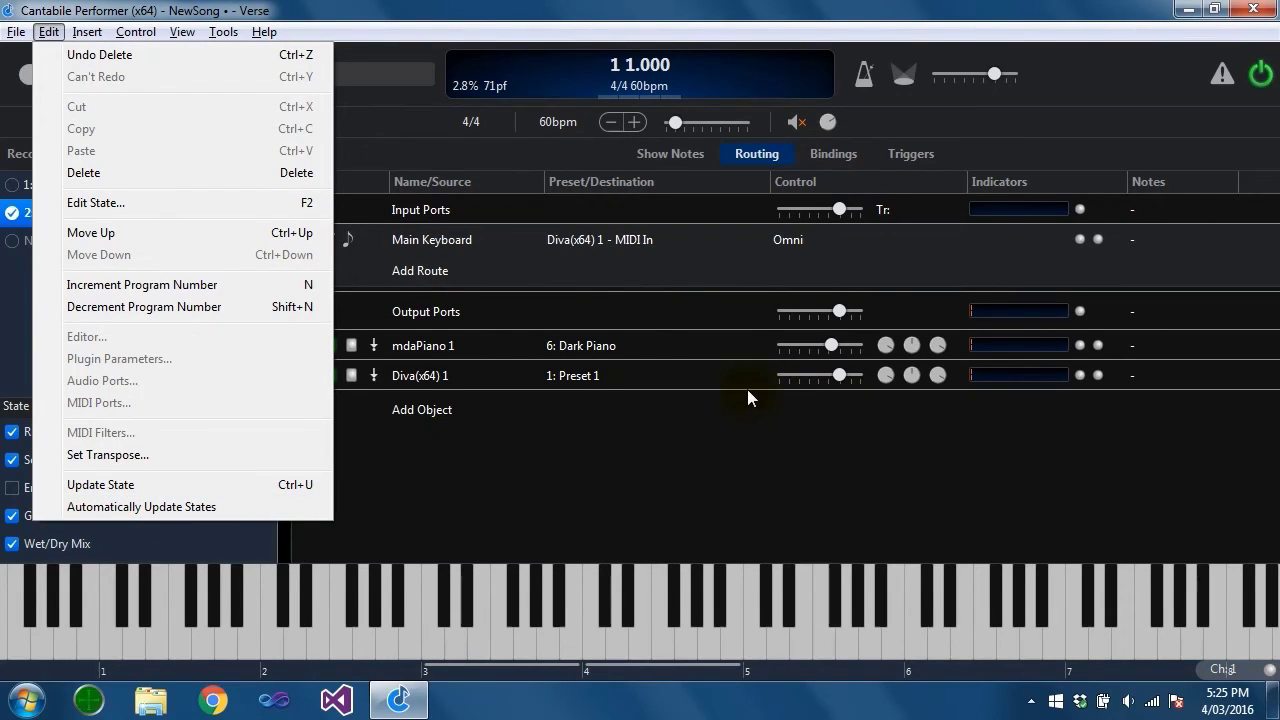
pyautogui.click(51, 32)
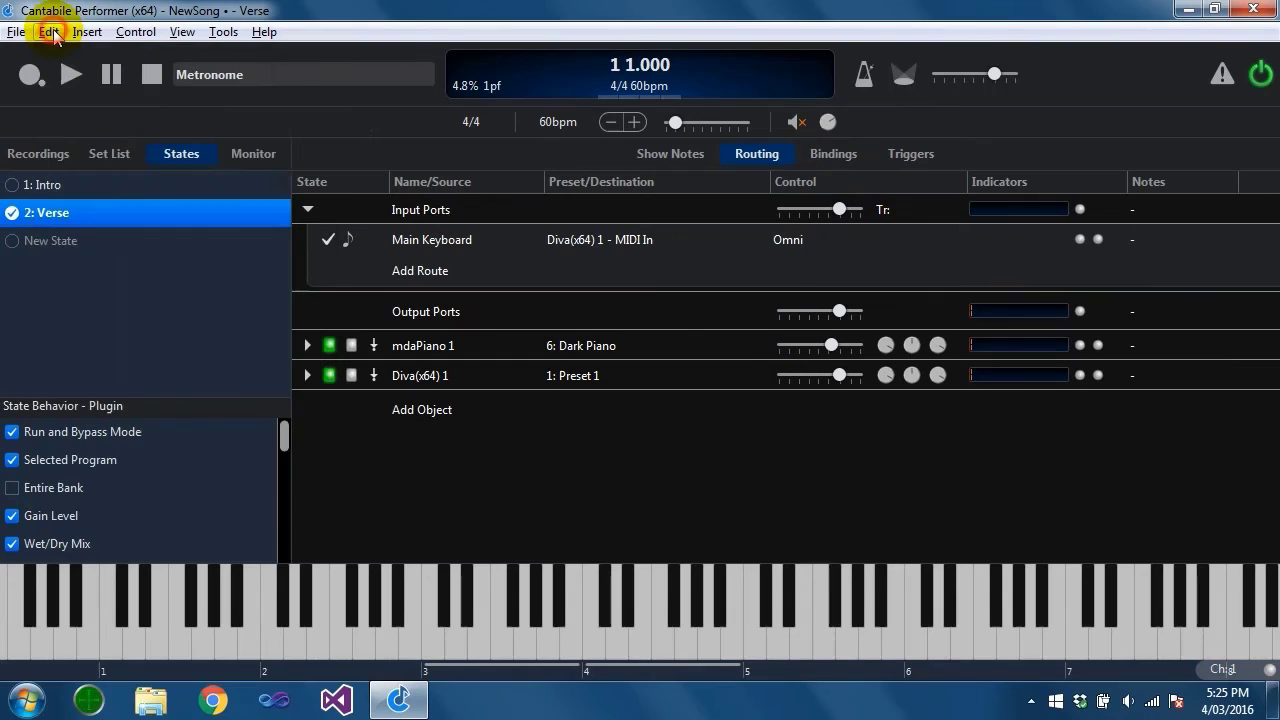
# - Create linked clone Verse 2 from the Verse state, then Verse 3 from Verse 2
pyautogui.rightClick(116, 214)
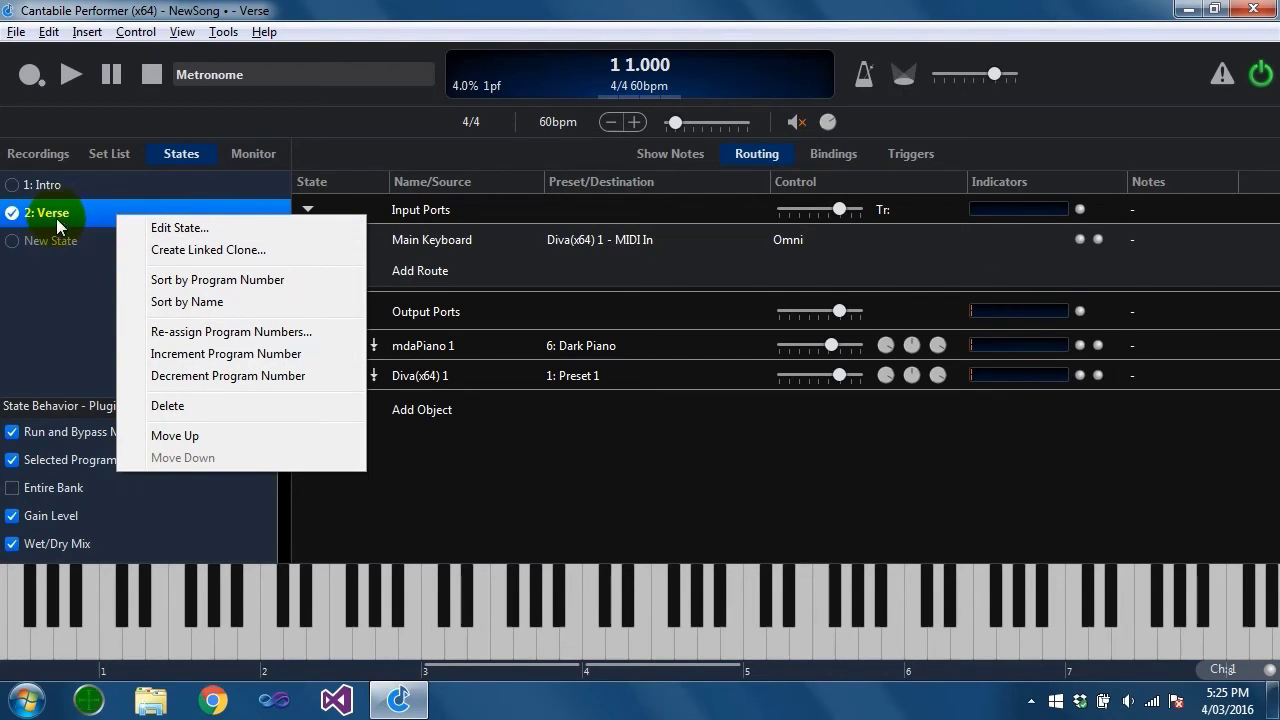
pyautogui.click(223, 251)
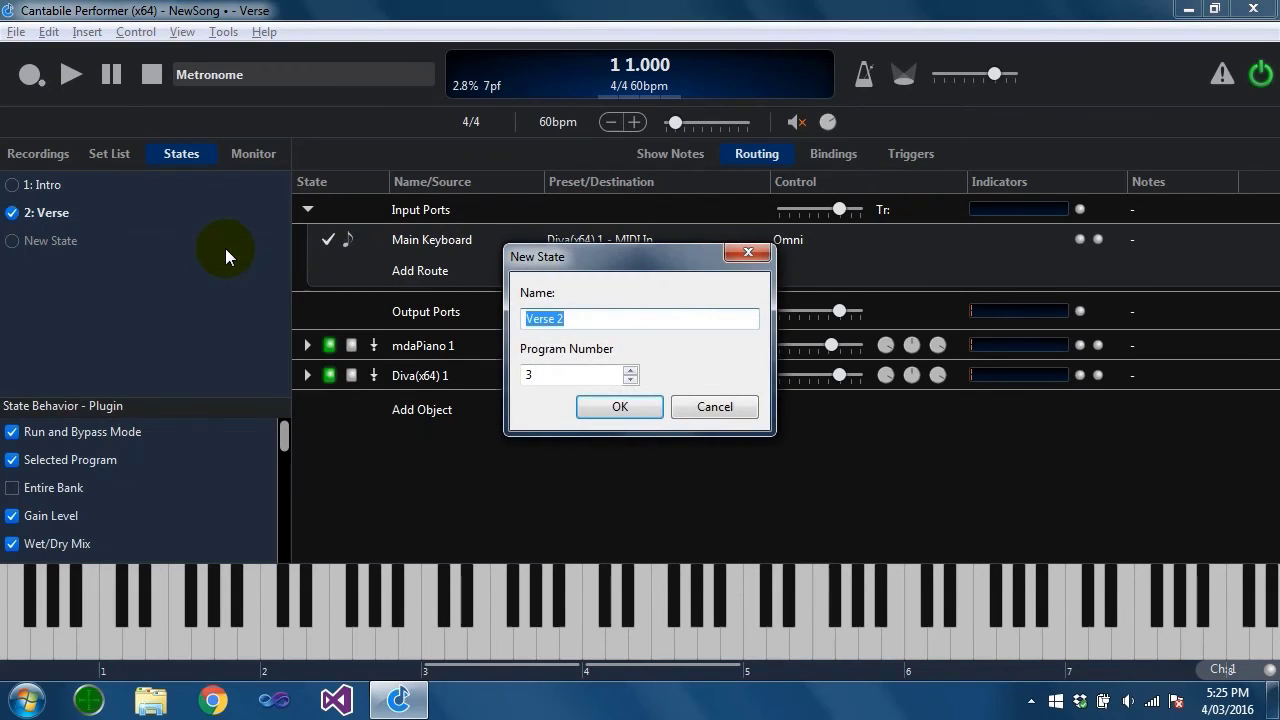
pyautogui.press('Return')
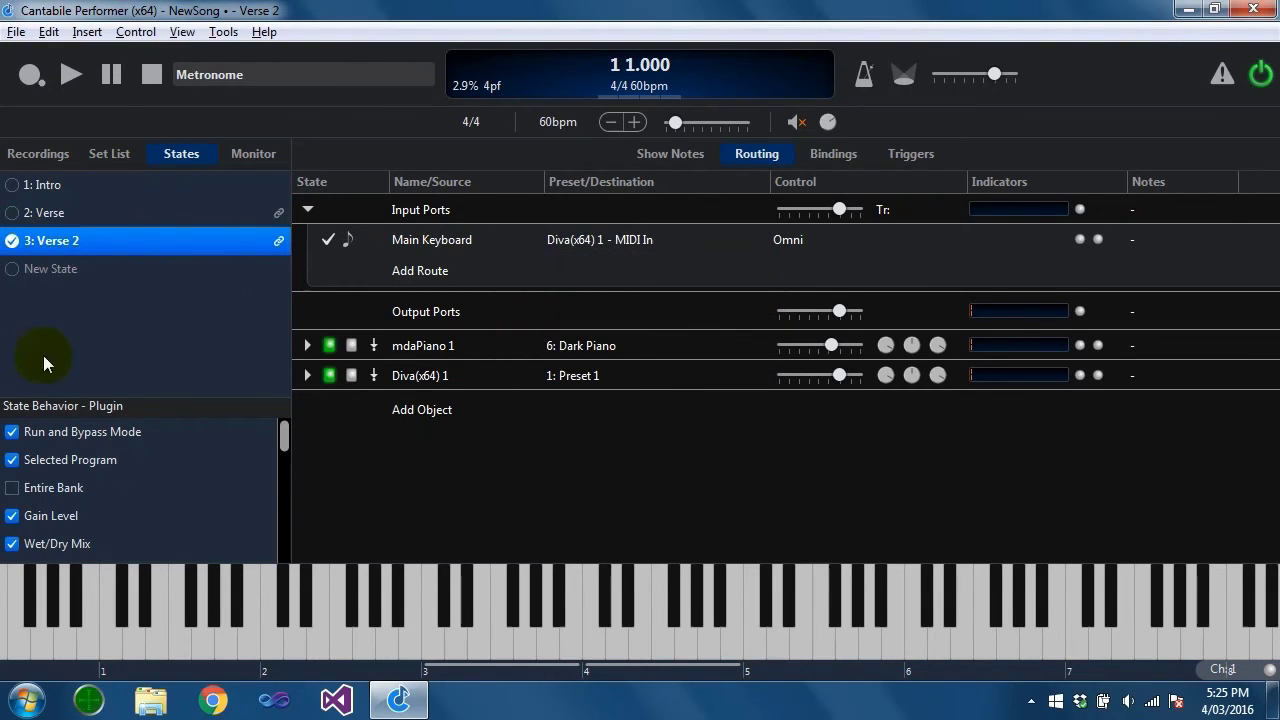
pyautogui.rightClick(43, 250)
pyautogui.click(130, 276)
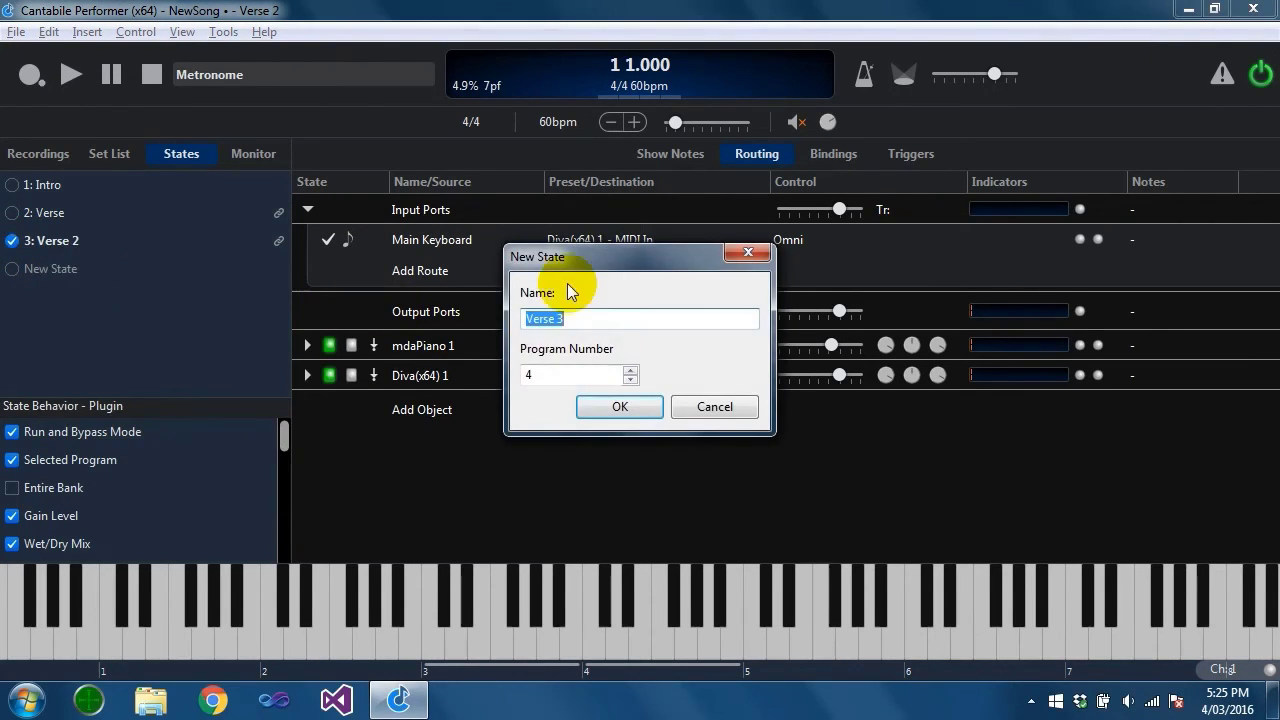
pyautogui.press('Return')
# - Select Verse, Verse 2 and Verse 3 in turn to check their links
pyautogui.click(101, 222)
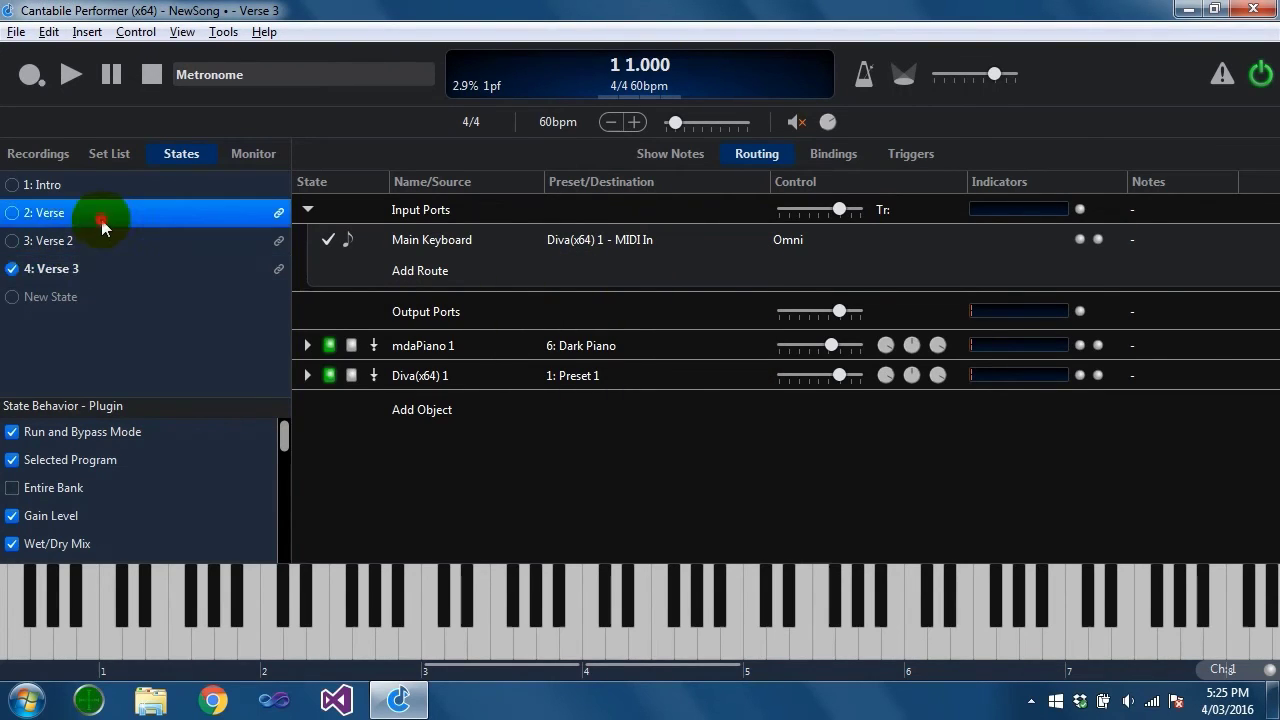
pyautogui.click(101, 242)
pyautogui.click(97, 269)
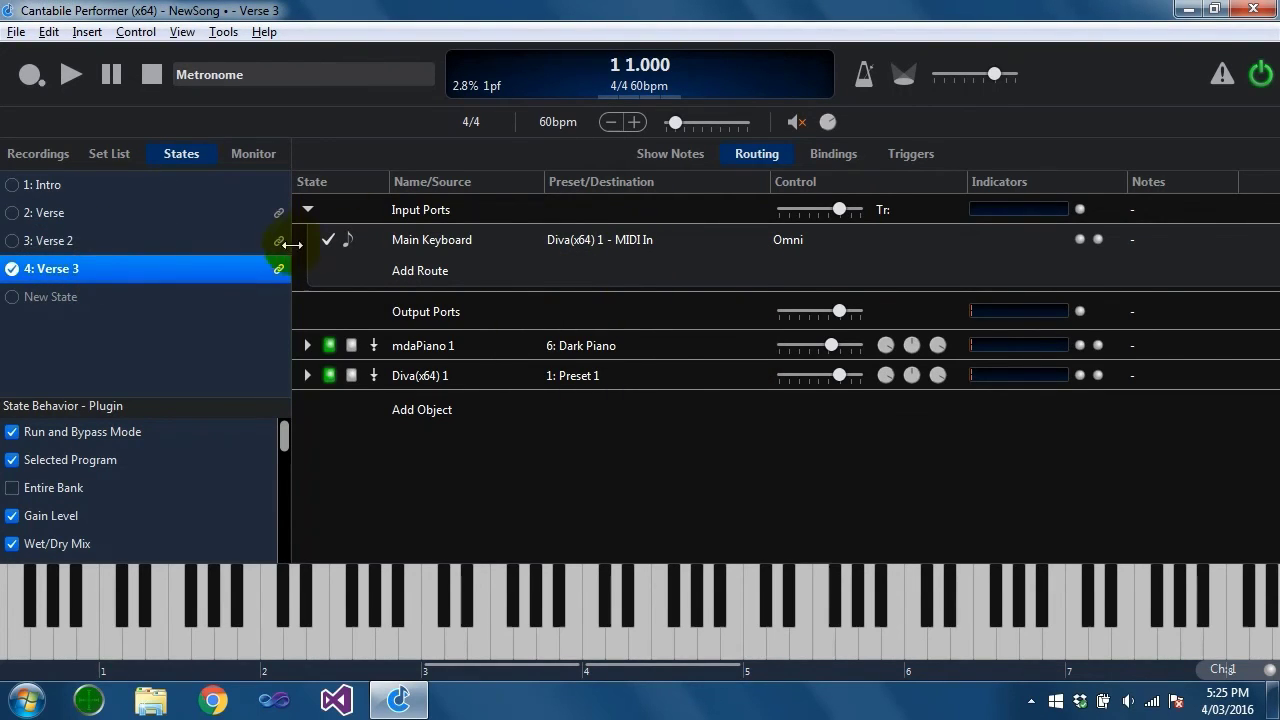
pyautogui.click(140, 266)
pyautogui.click(75, 211)
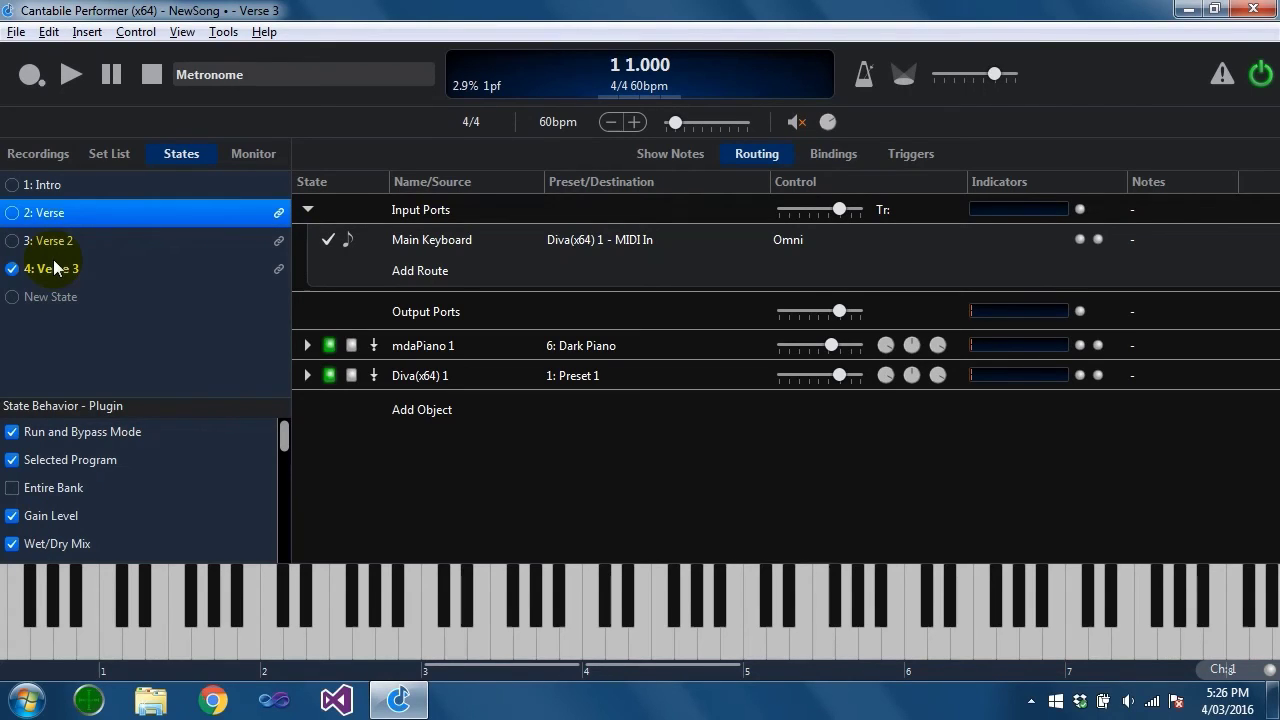
# - Rename state 1: Intro to 'AAA' through Edit State
pyautogui.click(102, 178)
pyautogui.rightClick(105, 189)
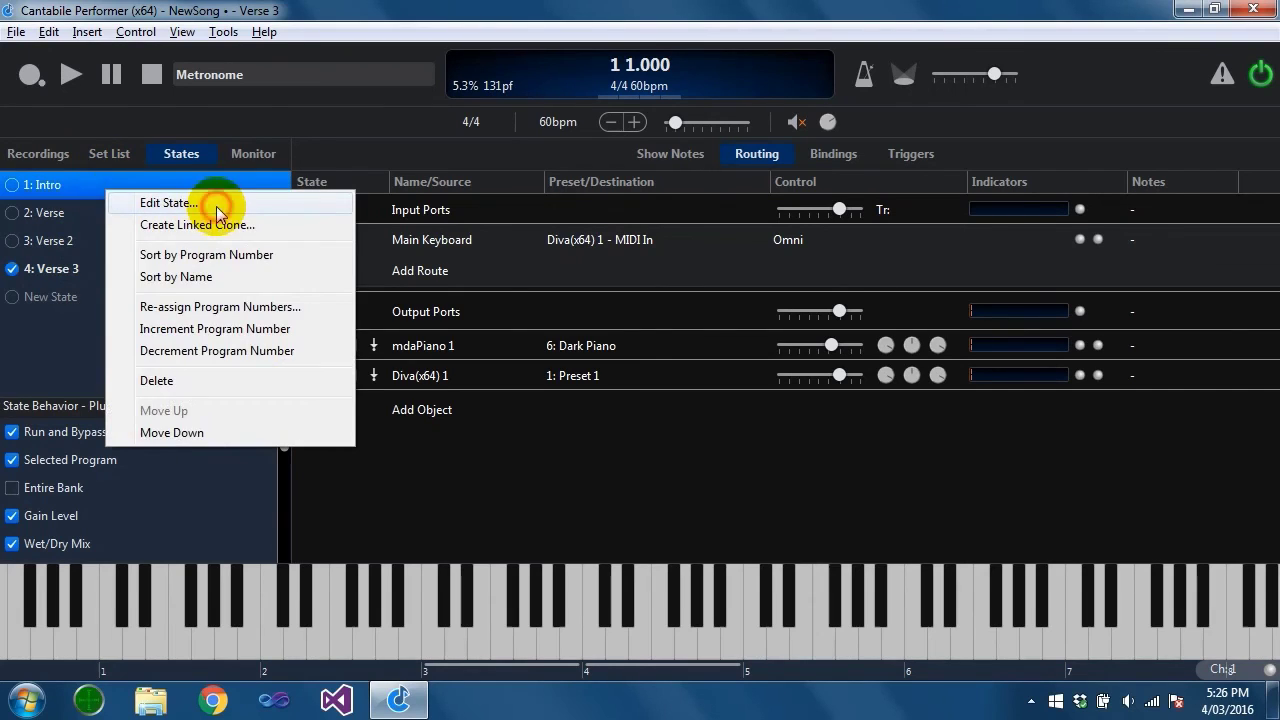
pyautogui.click(216, 206)
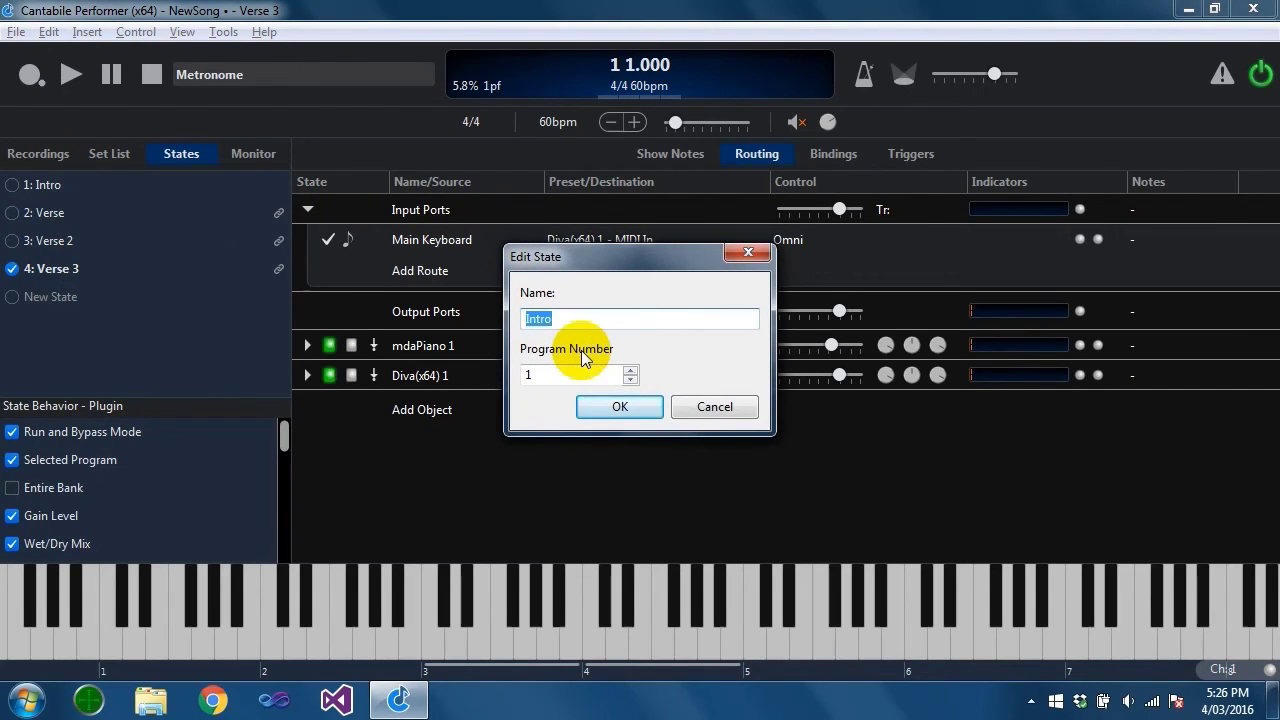
pyautogui.write('AAA')
pyautogui.press('Return')
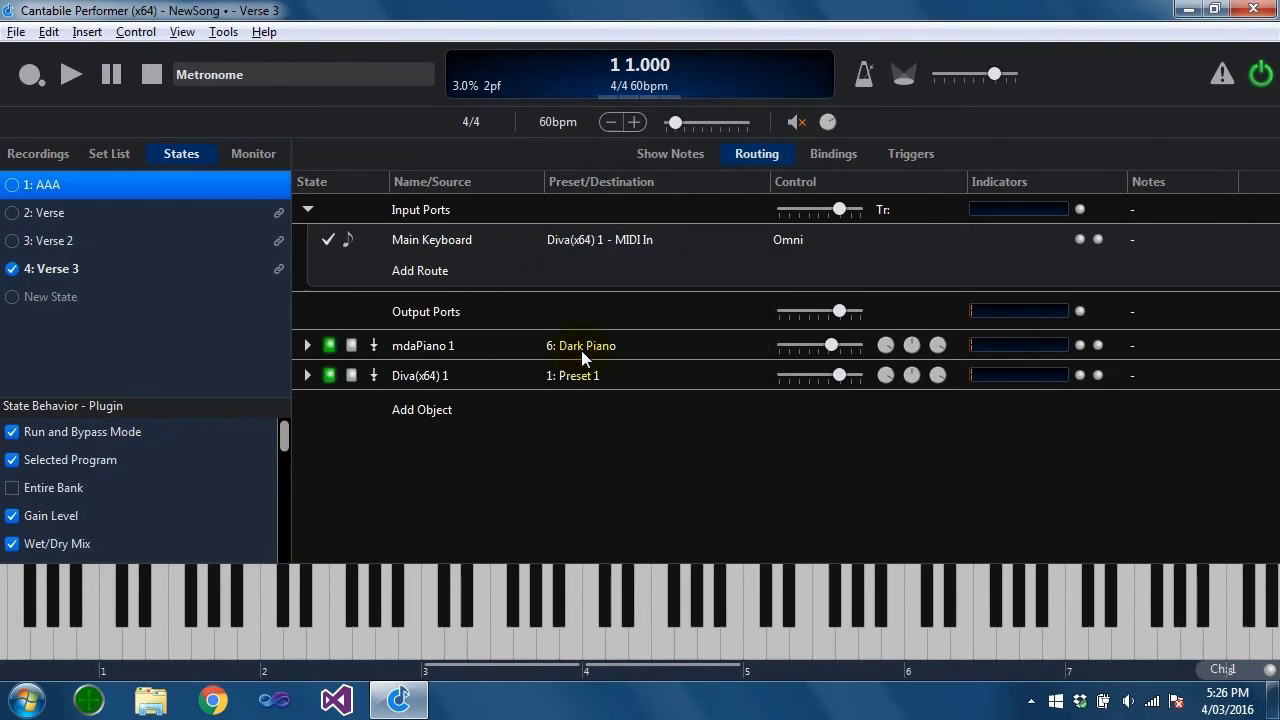
# - Reopen Edit State for AAA and select its program number value 1
pyautogui.click(172, 210)
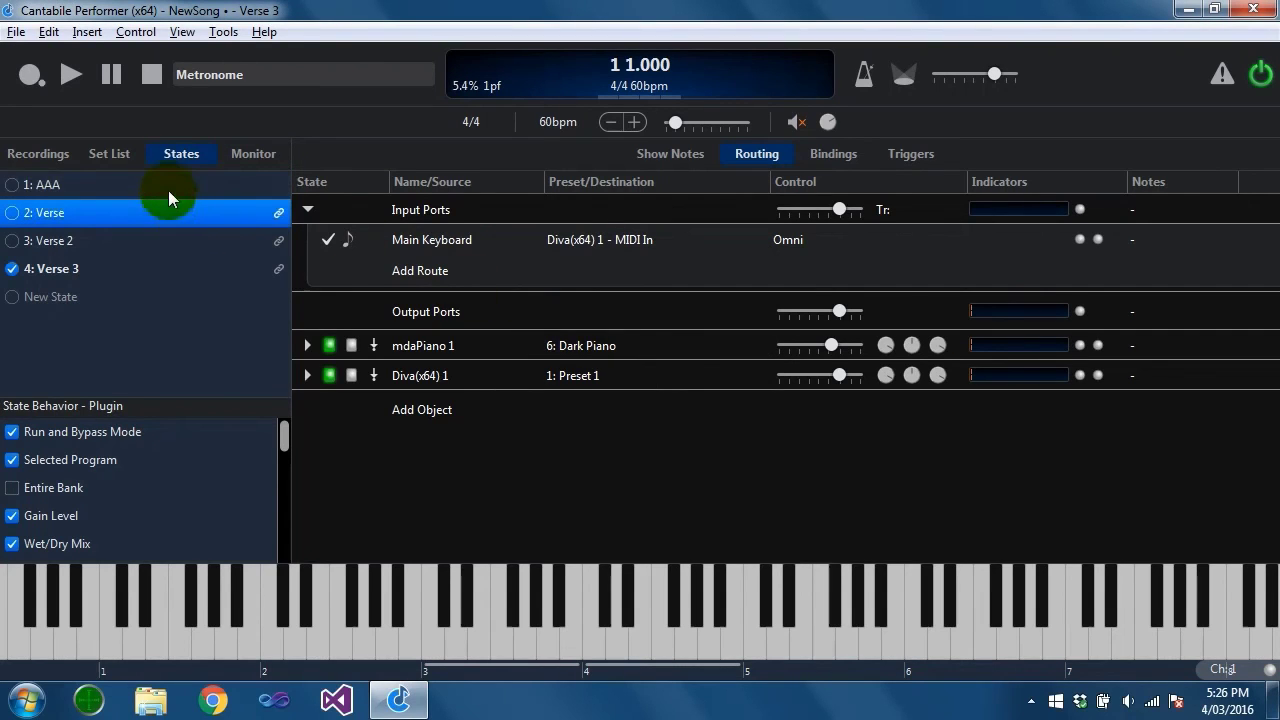
pyautogui.rightClick(168, 190)
pyautogui.click(298, 206)
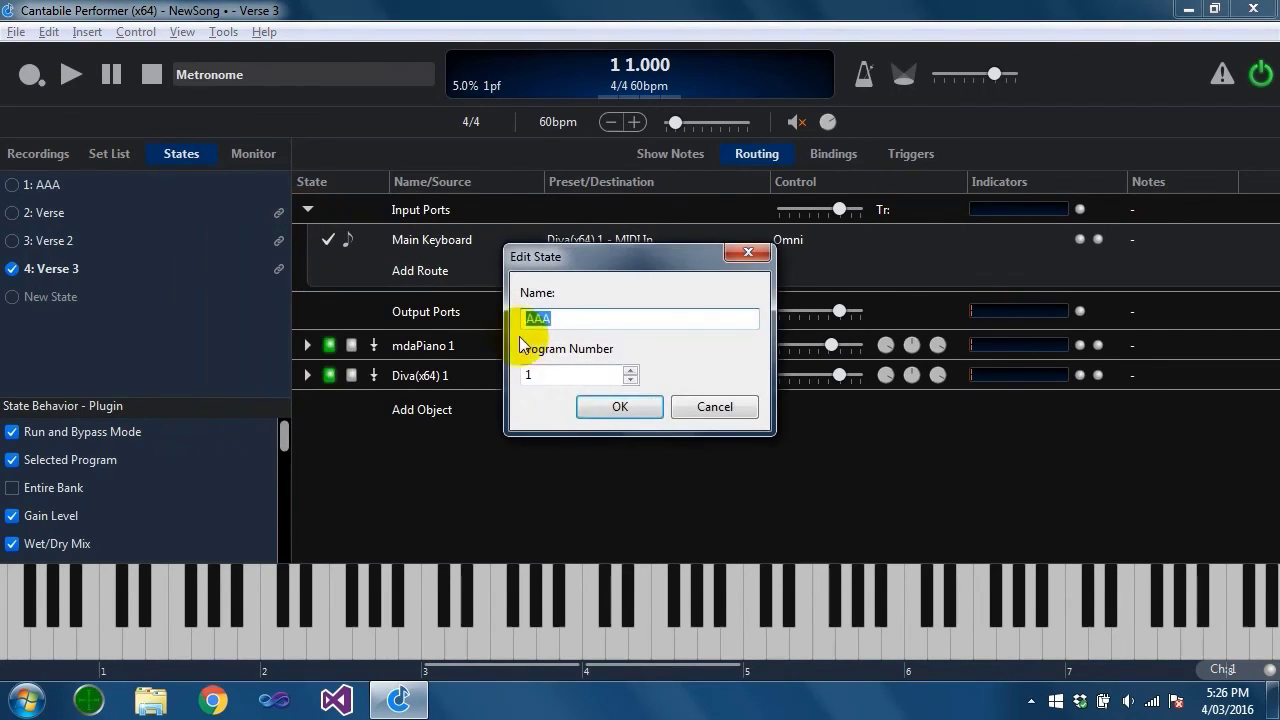
pyautogui.click(555, 386)
pyautogui.doubleClick(555, 388)
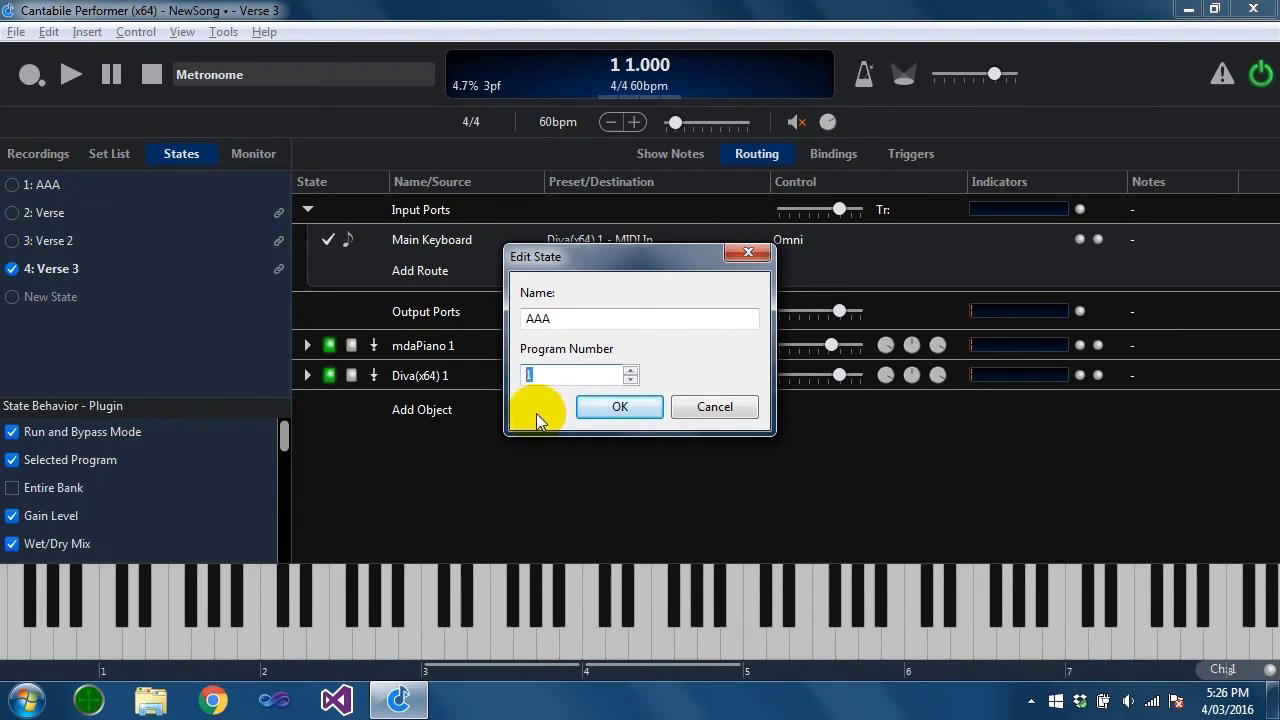
pyautogui.click(655, 410)
pyautogui.click(252, 240)
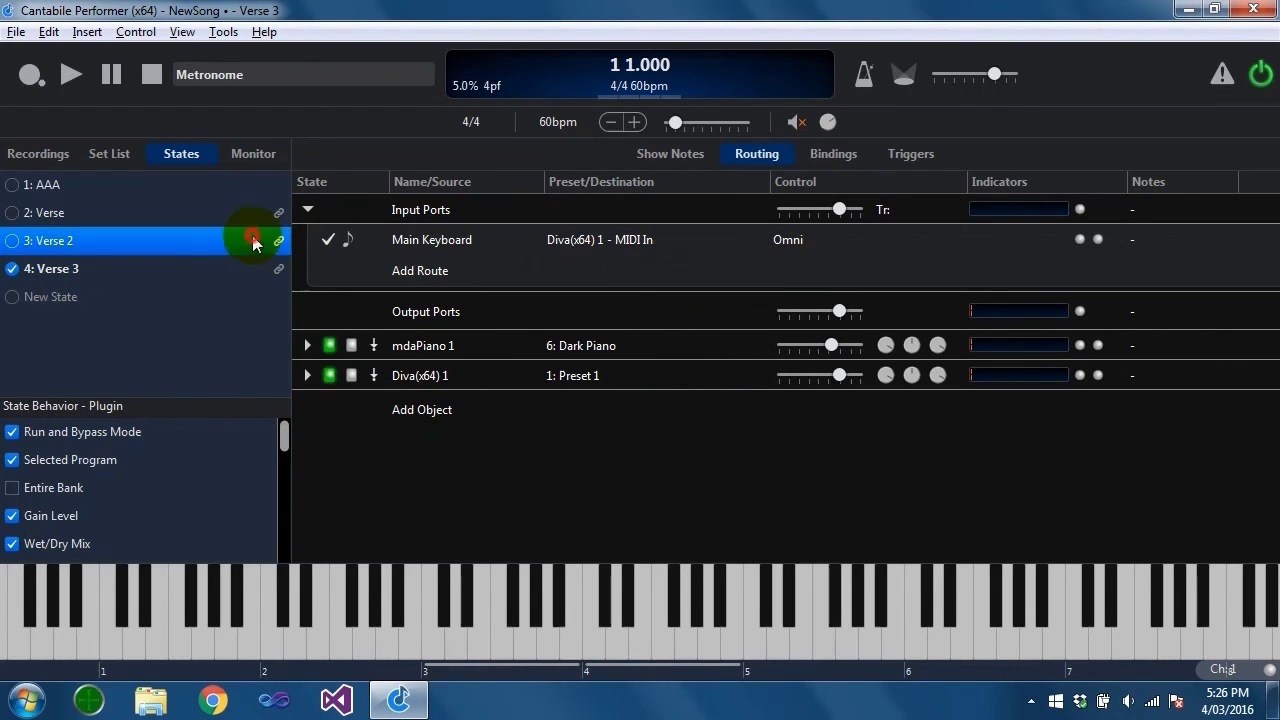